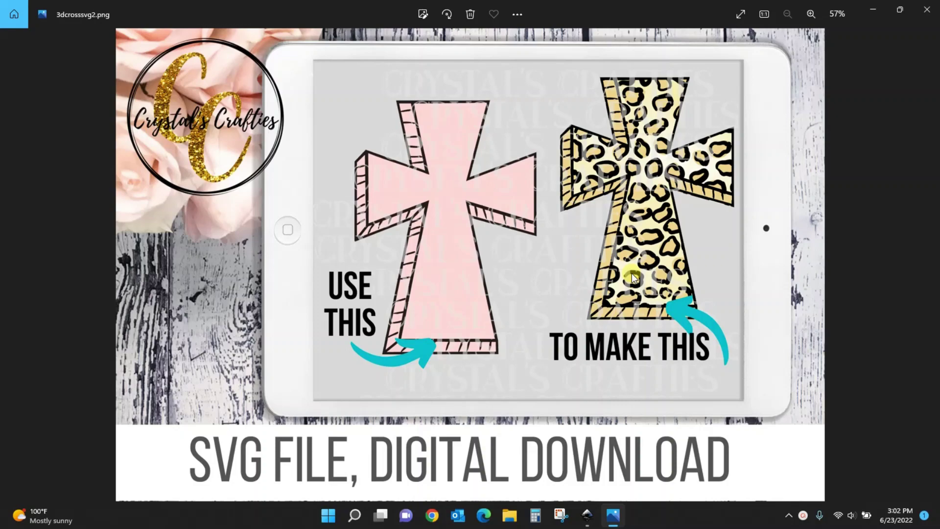
# Import the 3dcross SVG from Desktop > Etsy SVG's and photos into the Inkscape document.
pyautogui.click(587, 515)
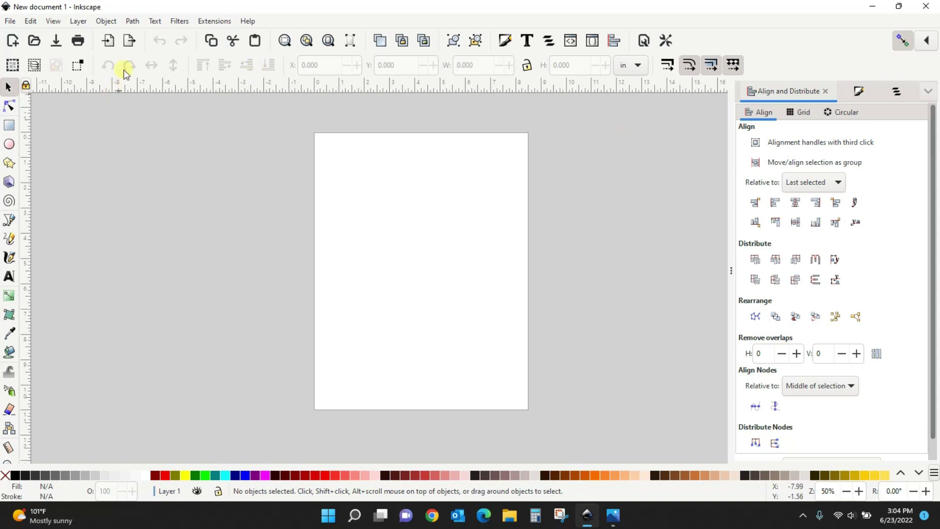
pyautogui.click(12, 23)
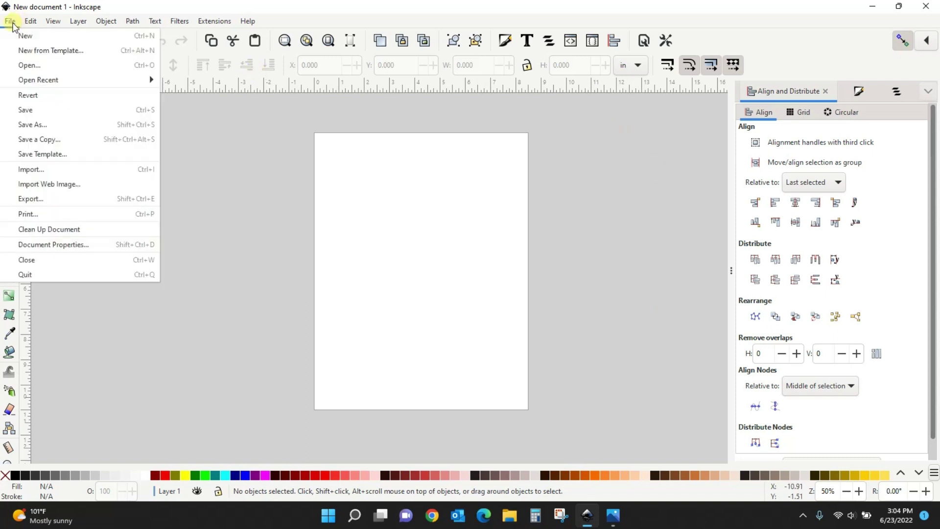
pyautogui.click(26, 170)
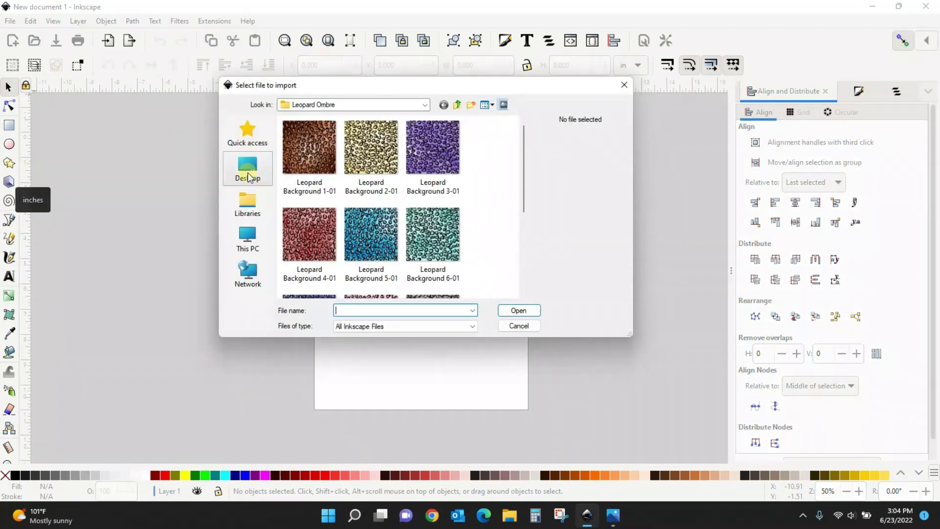
pyautogui.click(246, 167)
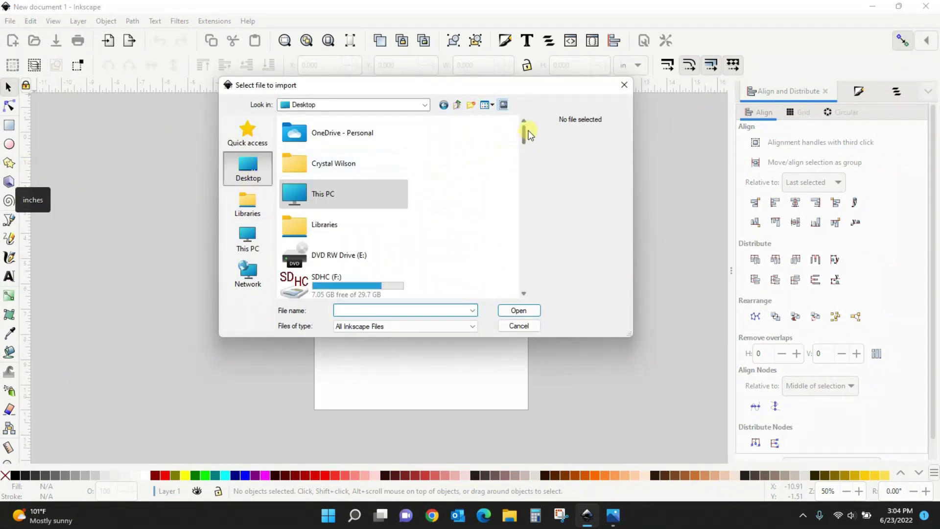
pyautogui.moveTo(522, 131); pyautogui.dragTo(523, 172)
pyautogui.doubleClick(301, 244)
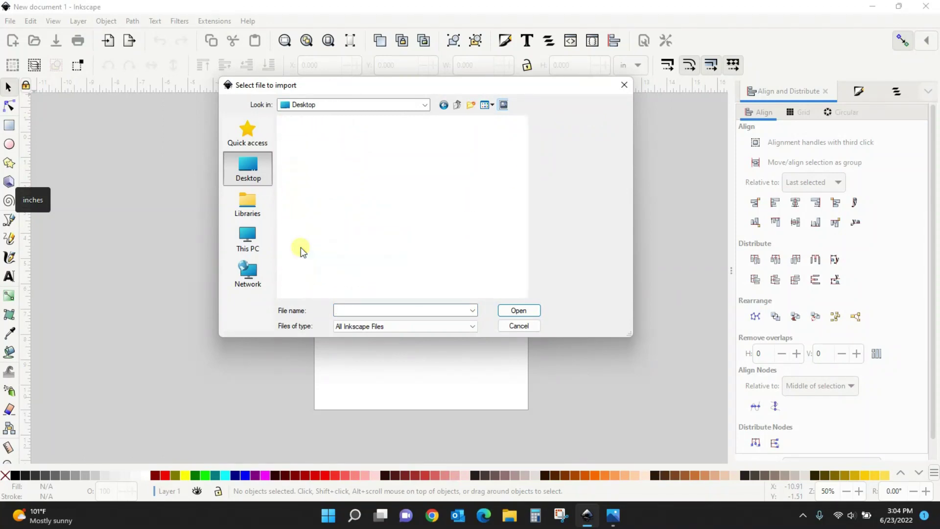
pyautogui.scroll(-5, 482, 195)
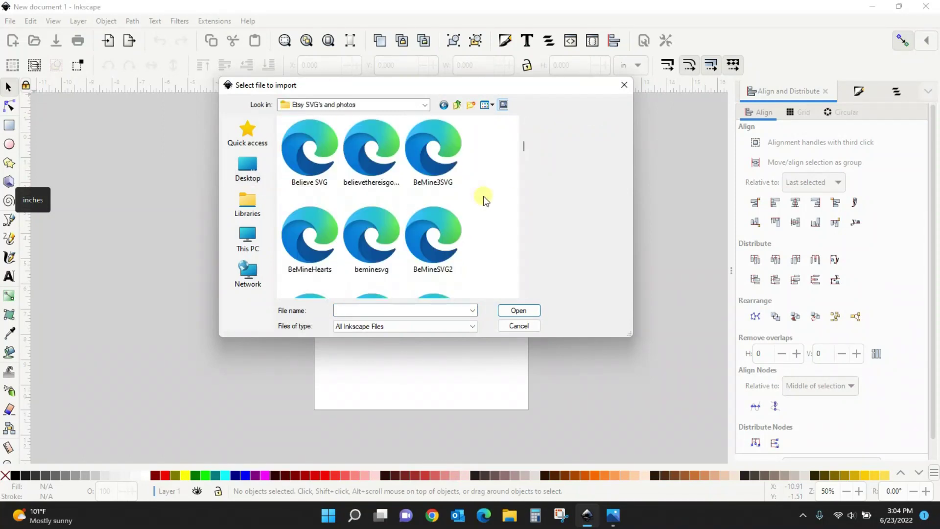
pyautogui.scroll(8, 483, 195)
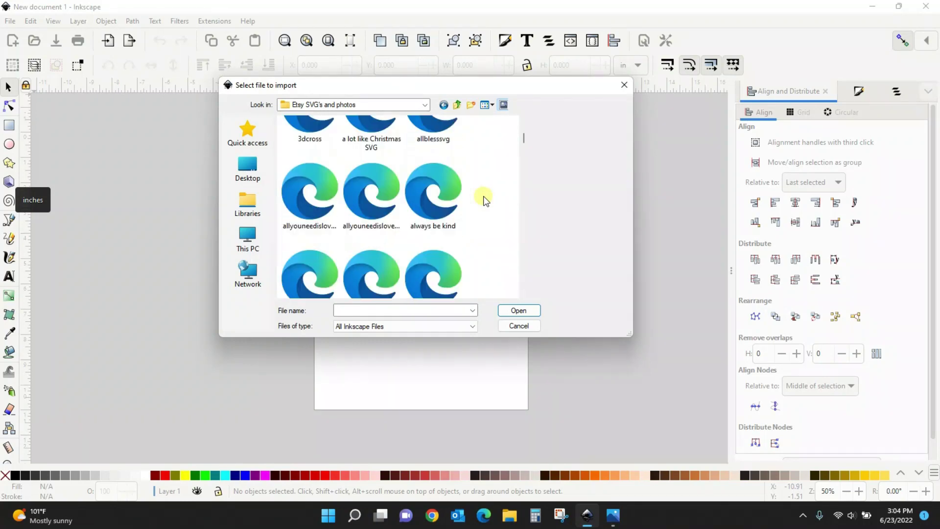
pyautogui.doubleClick(312, 241)
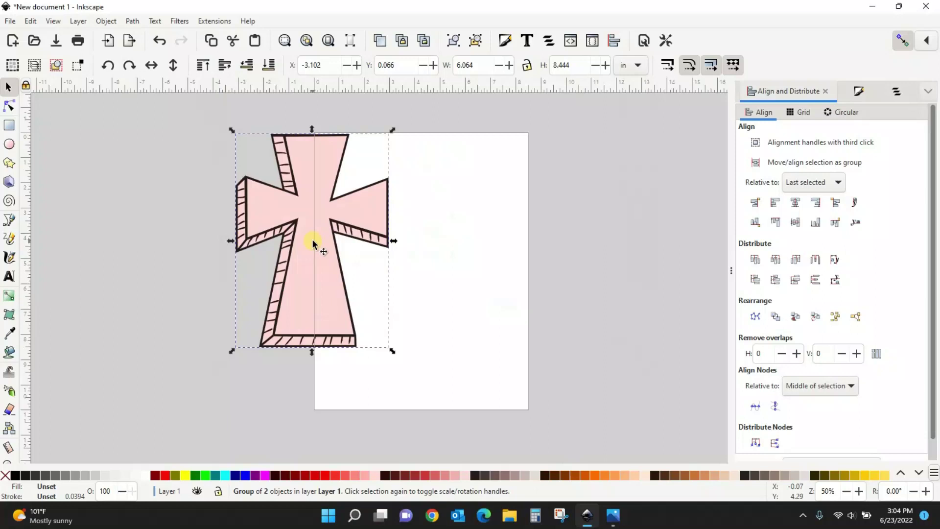
# Scale the pink cross proportionally to 5.994 × 8.347 in and place it at X 1.396, Y 1.115.
pyautogui.moveTo(354, 221); pyautogui.dragTo(456, 244)
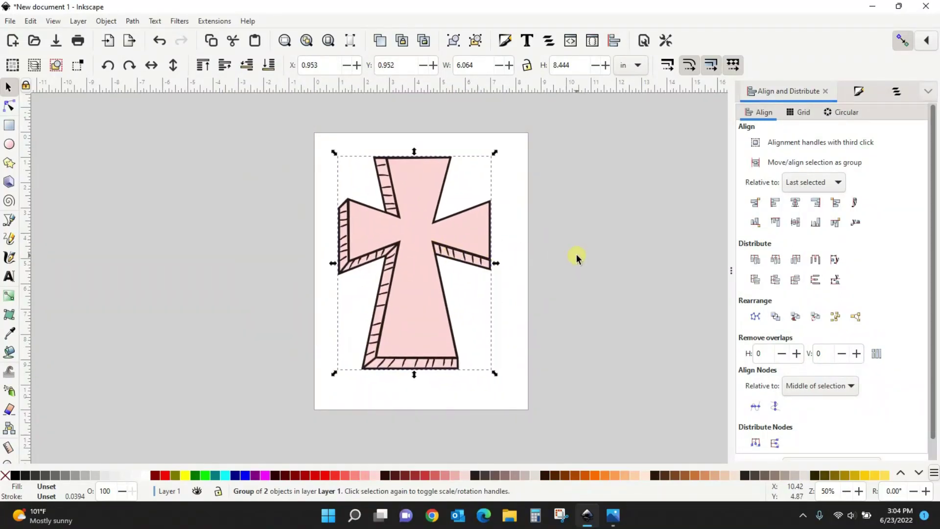
pyautogui.click(527, 66)
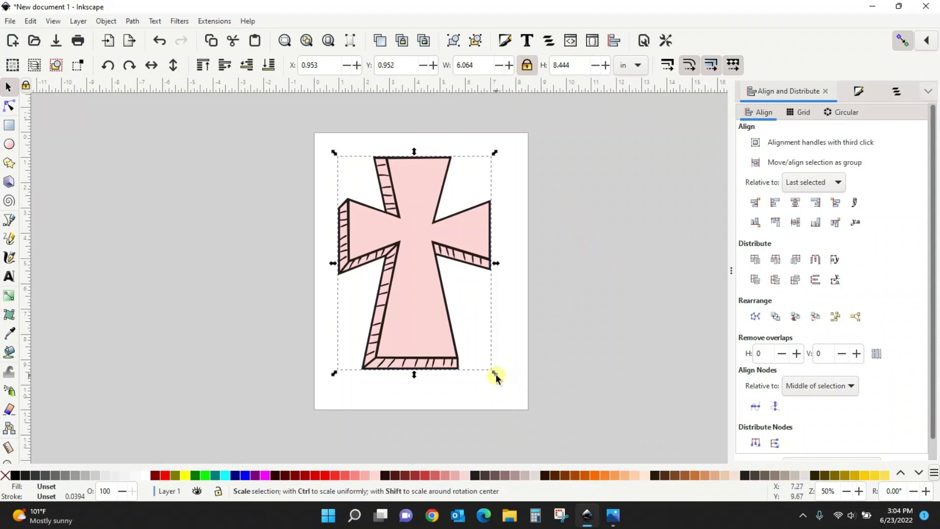
pyautogui.moveTo(496, 376); pyautogui.dragTo(494, 399)
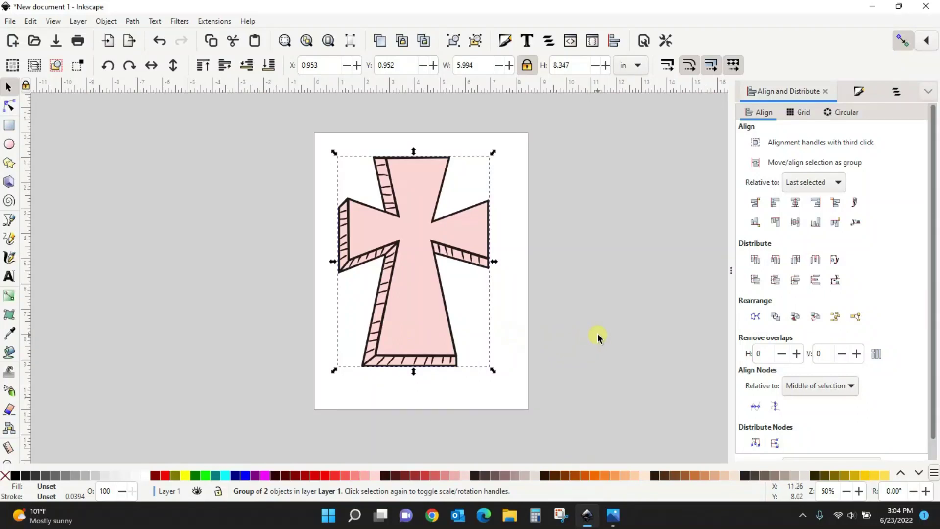
pyautogui.click(527, 66)
pyautogui.moveTo(442, 320)
pyautogui.mouseDown()
pyautogui.moveTo(487, 331)
pyautogui.moveTo(453, 324)
pyautogui.mouseUp()
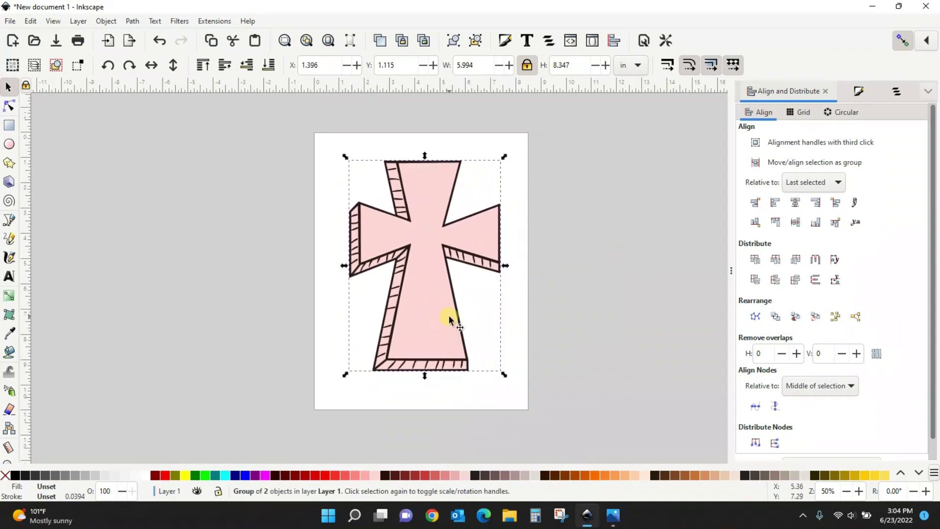
# Select group g451 in Layers and Objects and ungroup it into outline and pink fill.
pyautogui.click(895, 93)
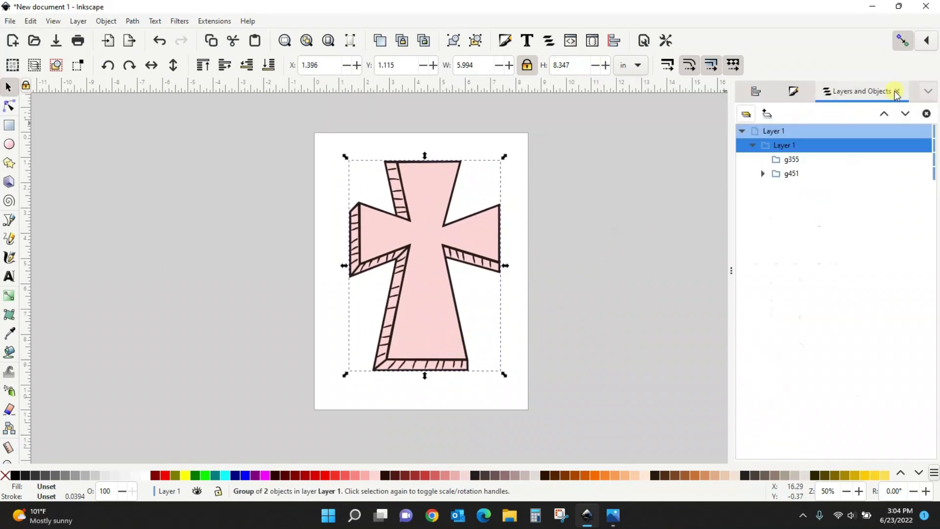
pyautogui.click(780, 145)
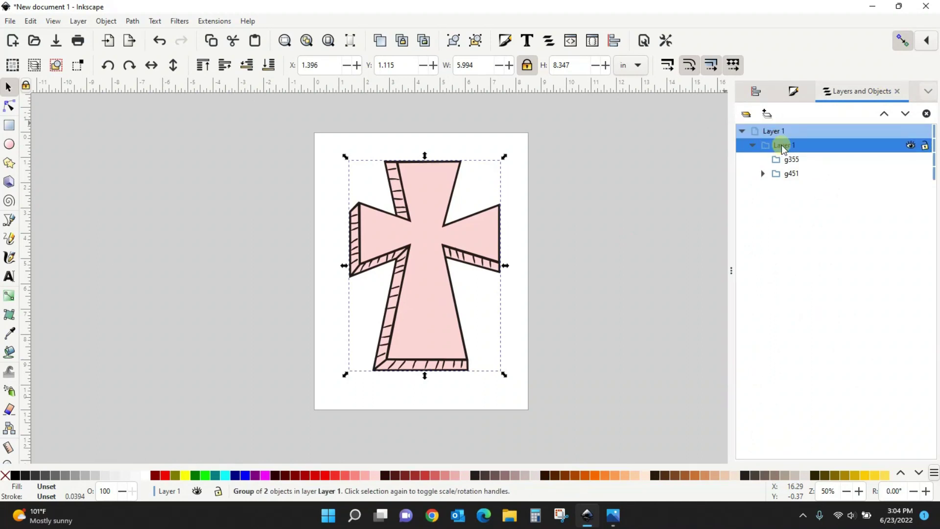
pyautogui.click(789, 160)
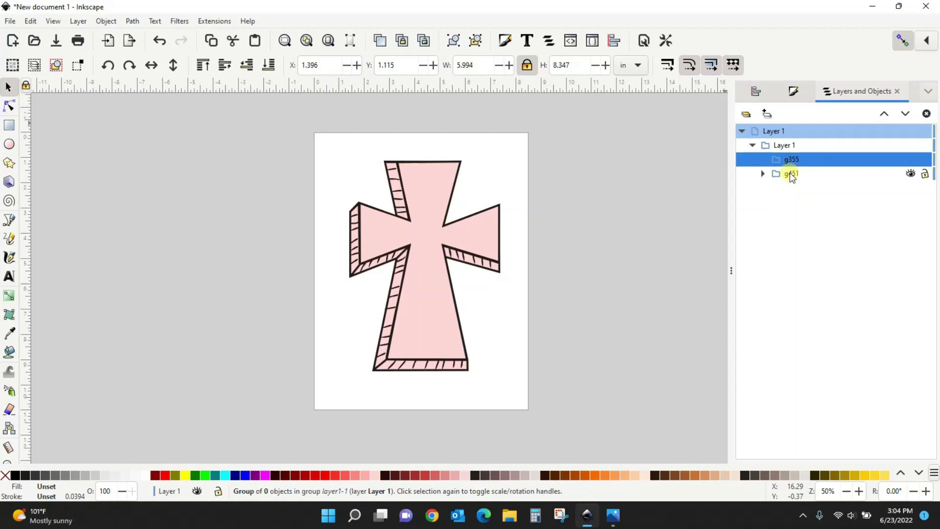
pyautogui.click(790, 175)
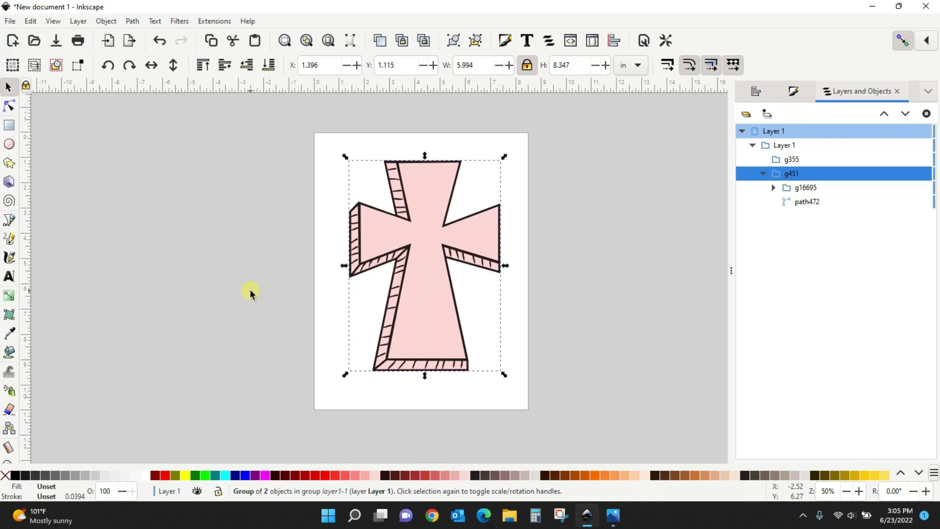
pyautogui.click(110, 22)
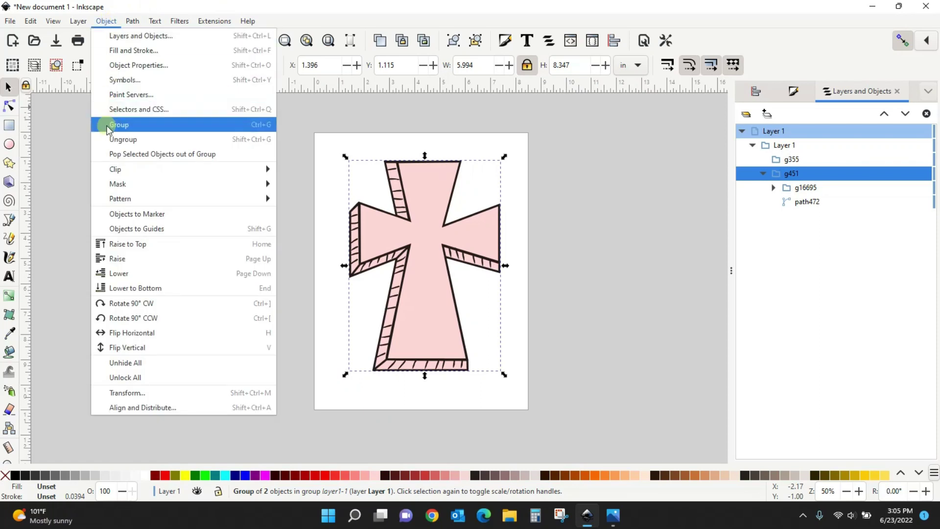
pyautogui.click(117, 139)
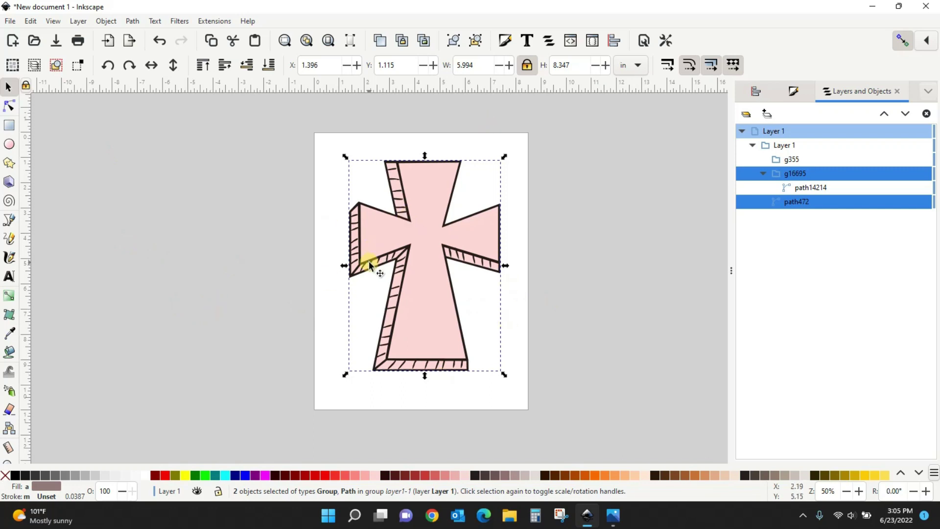
# Move the black outline cross off-page to the left and keep the pink fill on the page.
pyautogui.click(527, 296)
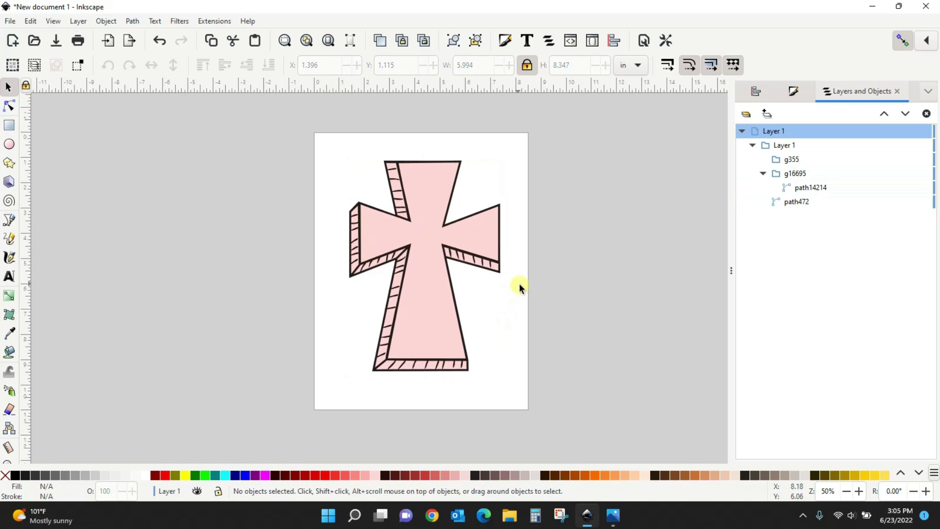
pyautogui.moveTo(448, 266); pyautogui.dragTo(615, 315)
pyautogui.press('Escape')
pyautogui.moveTo(451, 367); pyautogui.dragTo(207, 359)
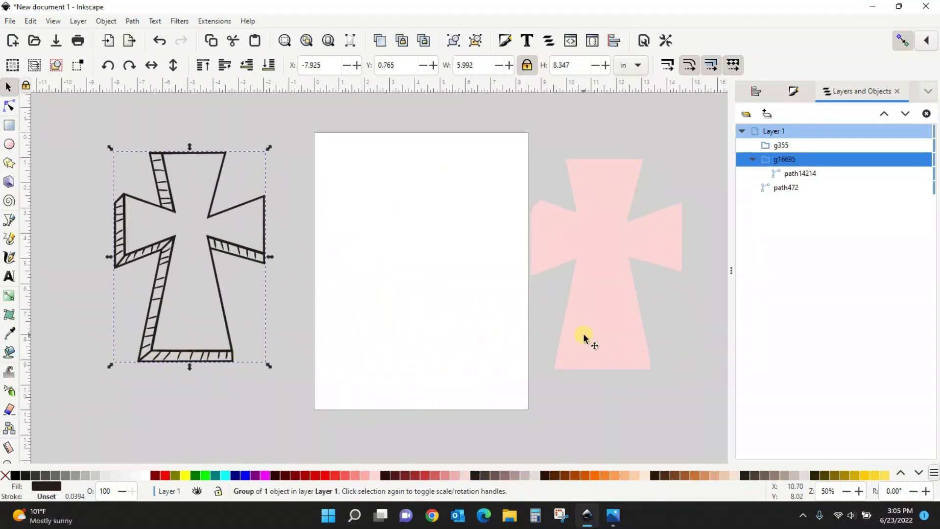
pyautogui.moveTo(583, 333); pyautogui.dragTo(418, 336)
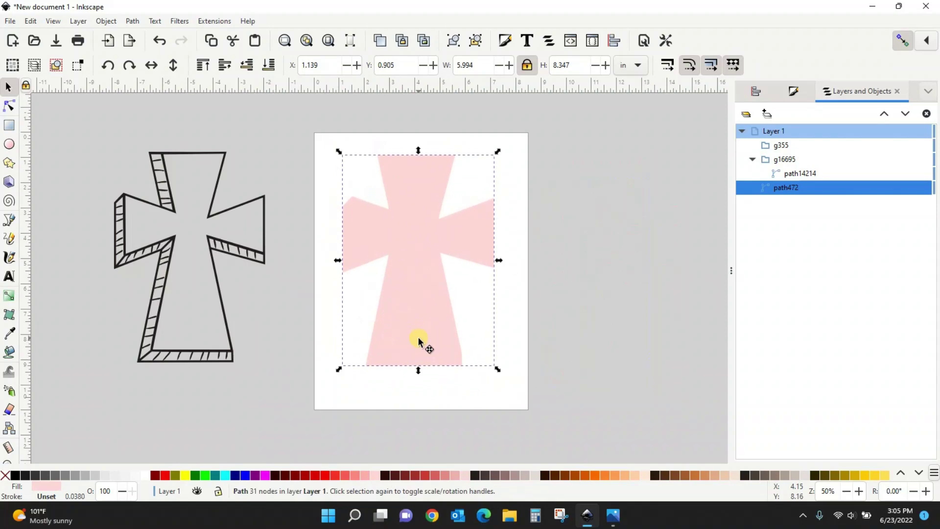
pyautogui.click(614, 519)
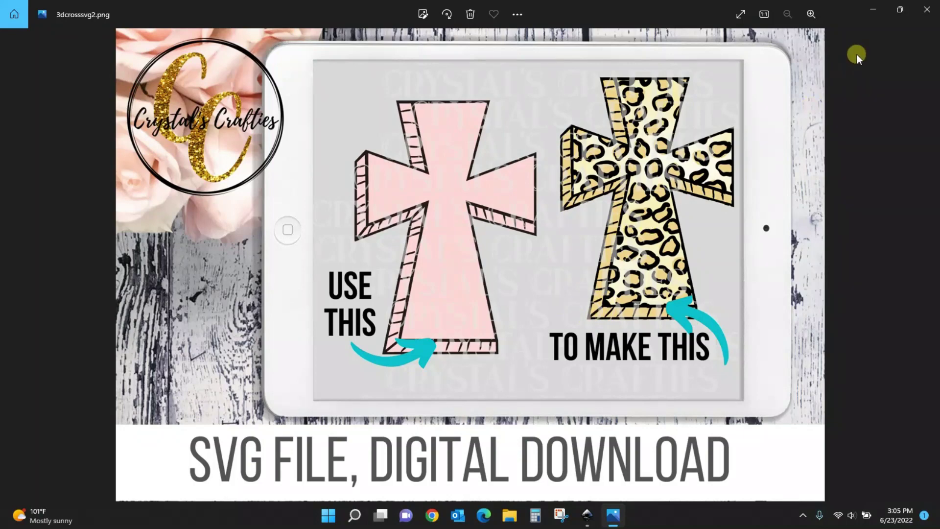
# Fill the cross with yellow #FFDD55 from the palette.
pyautogui.click(873, 9)
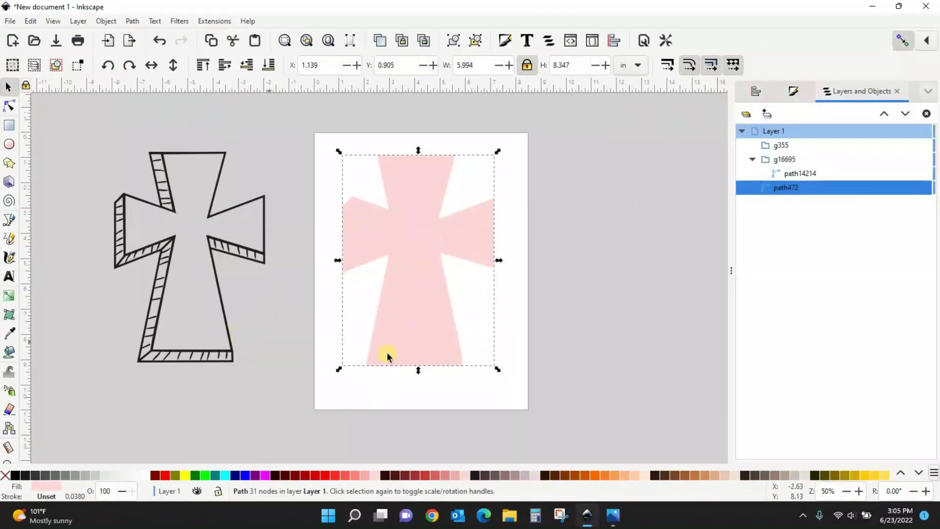
pyautogui.moveTo(428, 331)
pyautogui.mouseDown()
pyautogui.moveTo(472, 321)
pyautogui.moveTo(439, 334)
pyautogui.mouseUp()
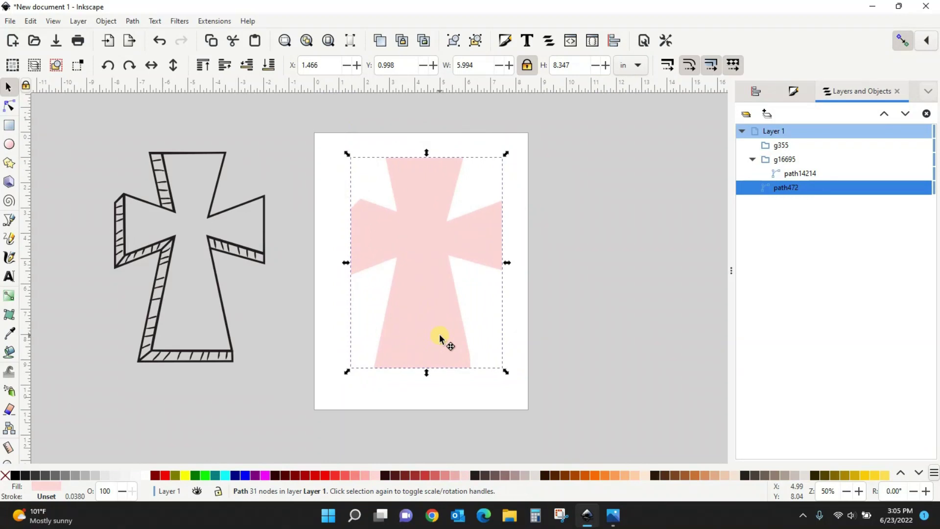
pyautogui.click(883, 476)
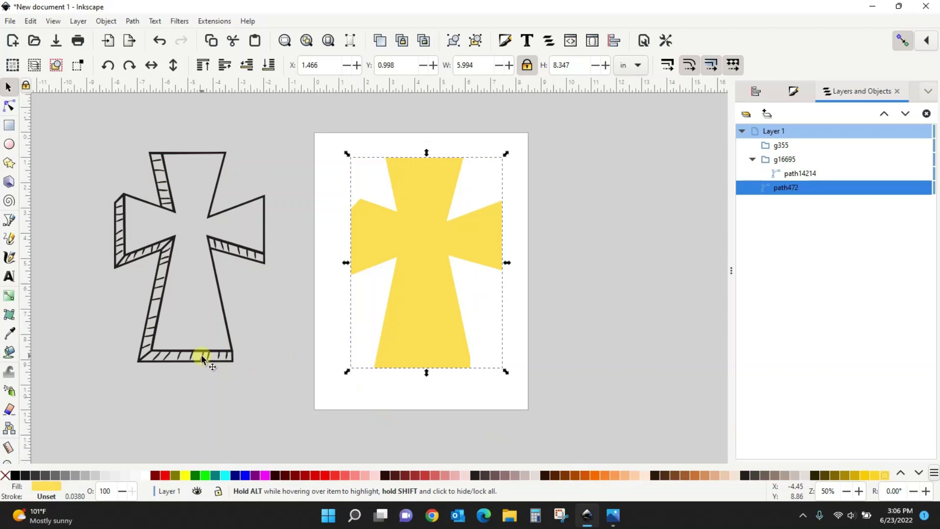
# Move the yellow cross off-page left and place the black outline cross on the page.
pyautogui.moveTo(201, 354); pyautogui.dragTo(442, 361)
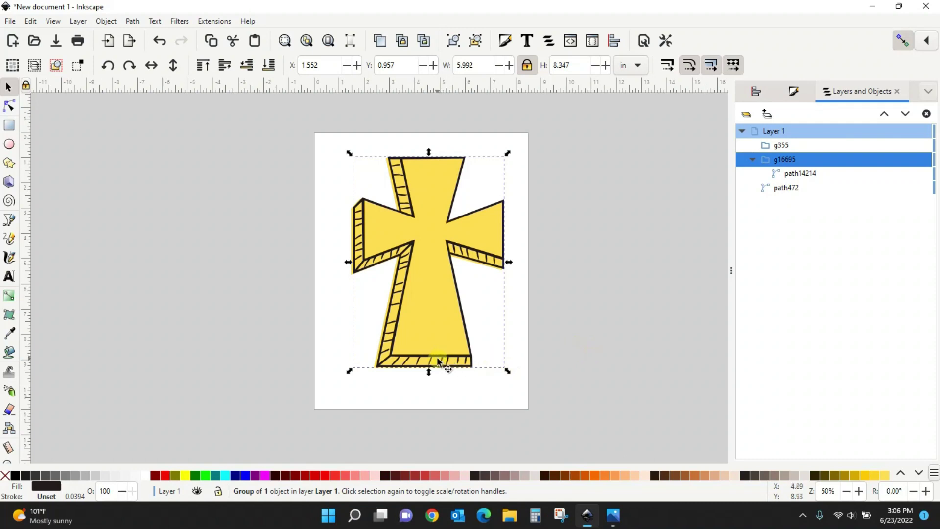
pyautogui.moveTo(438, 362); pyautogui.dragTo(586, 359)
pyautogui.moveTo(426, 345); pyautogui.dragTo(161, 331)
pyautogui.moveTo(572, 362); pyautogui.dragTo(424, 373)
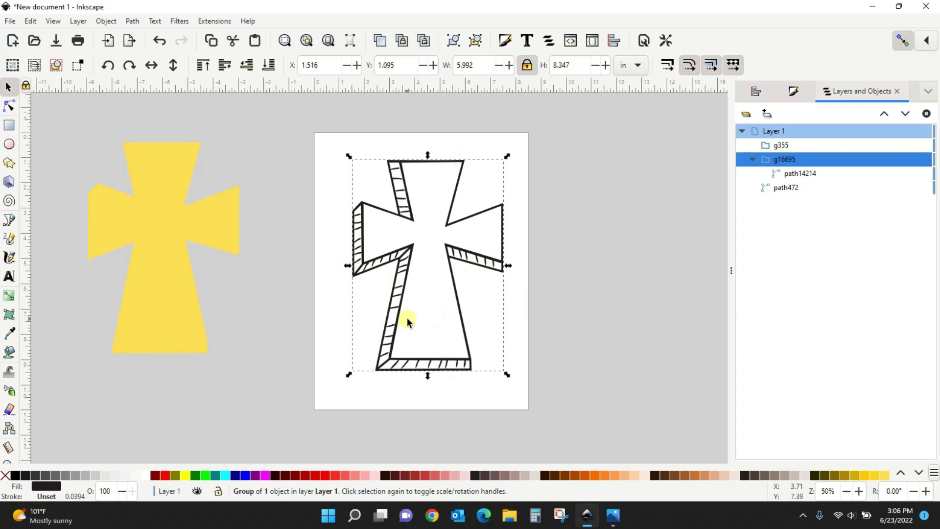
# Duplicate the outline cross, lay the copy over the yellow cross, and centre the original at X 1.260, Y 0.722.
pyautogui.moveTo(402, 362); pyautogui.dragTo(387, 345)
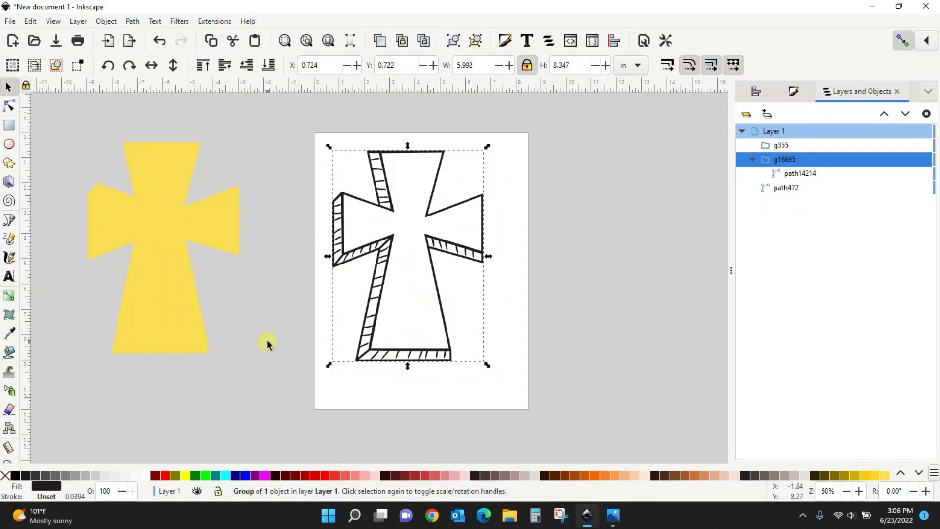
pyautogui.hotkey('ctrl', 'd')
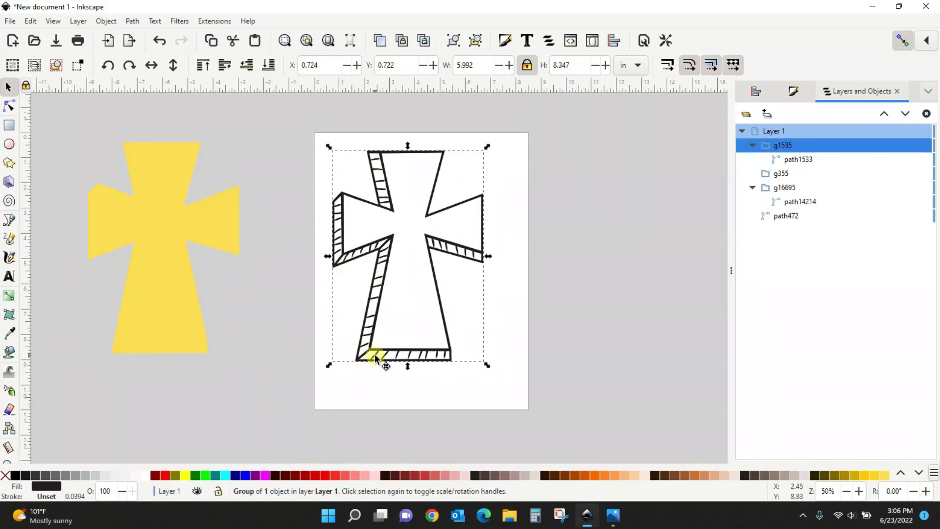
pyautogui.moveTo(375, 358); pyautogui.dragTo(131, 348)
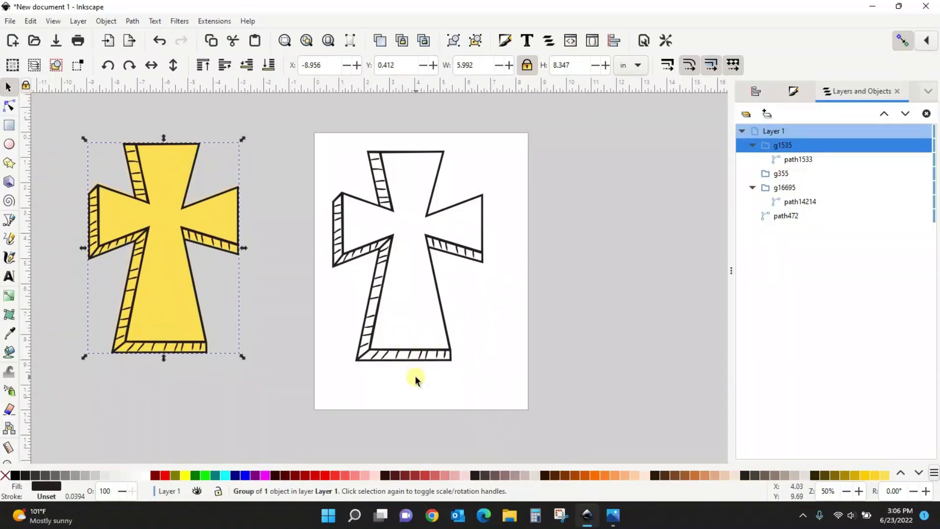
pyautogui.click(31, 21)
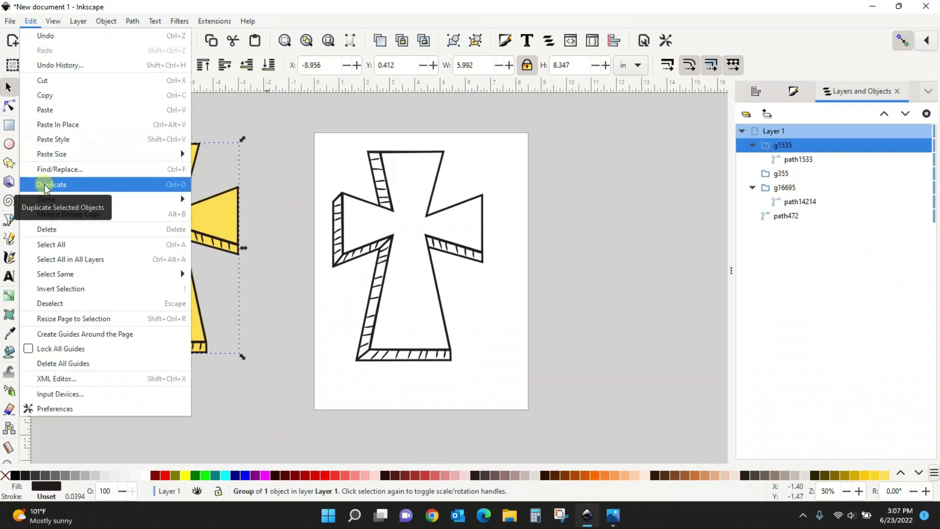
pyautogui.click(604, 314)
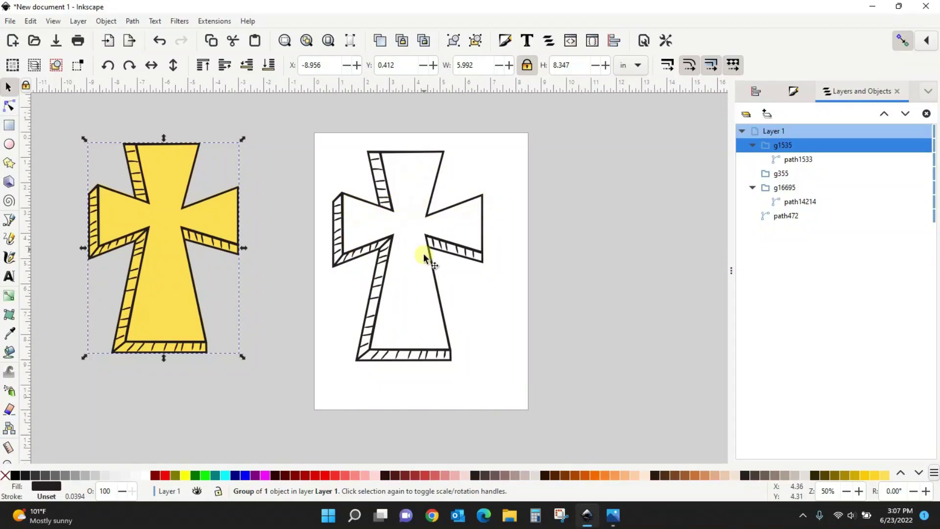
pyautogui.moveTo(416, 357); pyautogui.dragTo(432, 357)
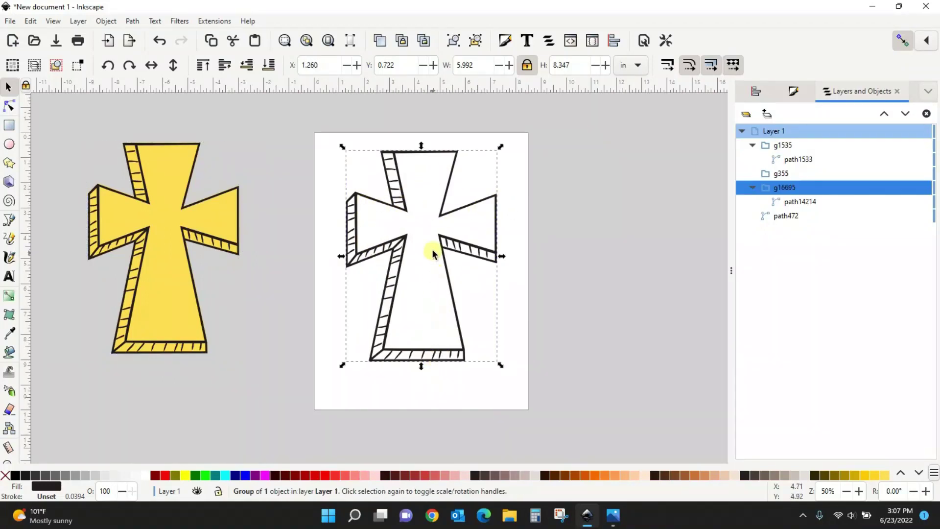
# Apply Path > Break Apart to the on-page outline cross, turning it into a solid black silhouette.
pyautogui.click(9, 107)
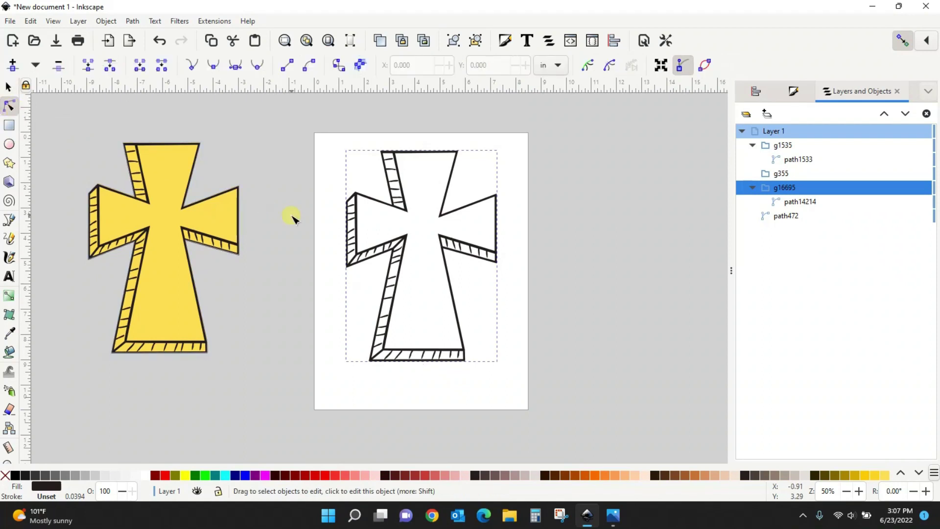
pyautogui.click(392, 235)
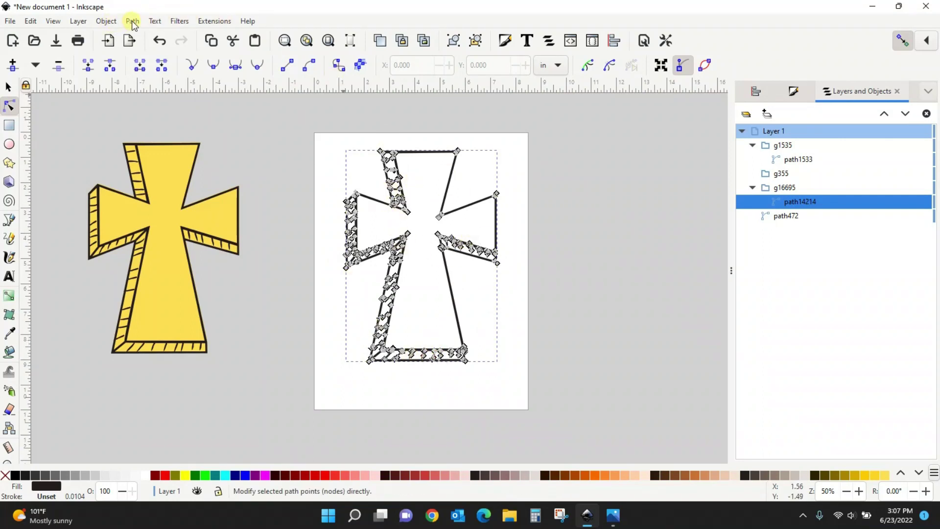
pyautogui.click(133, 22)
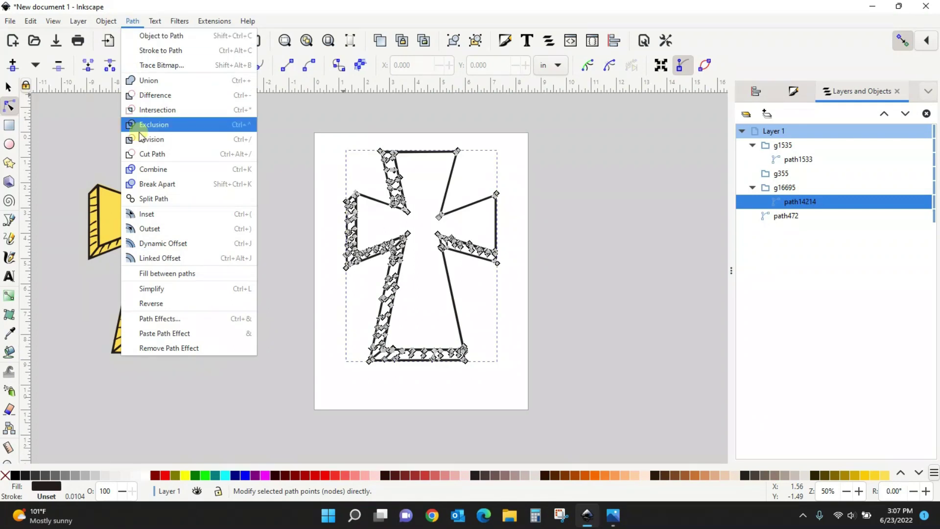
pyautogui.click(140, 184)
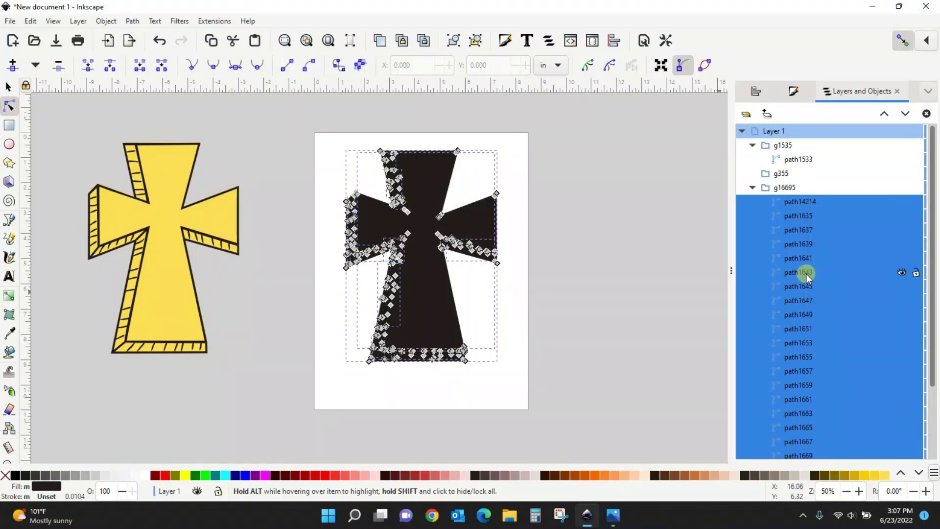
pyautogui.hotkey('ctrl', 'z')
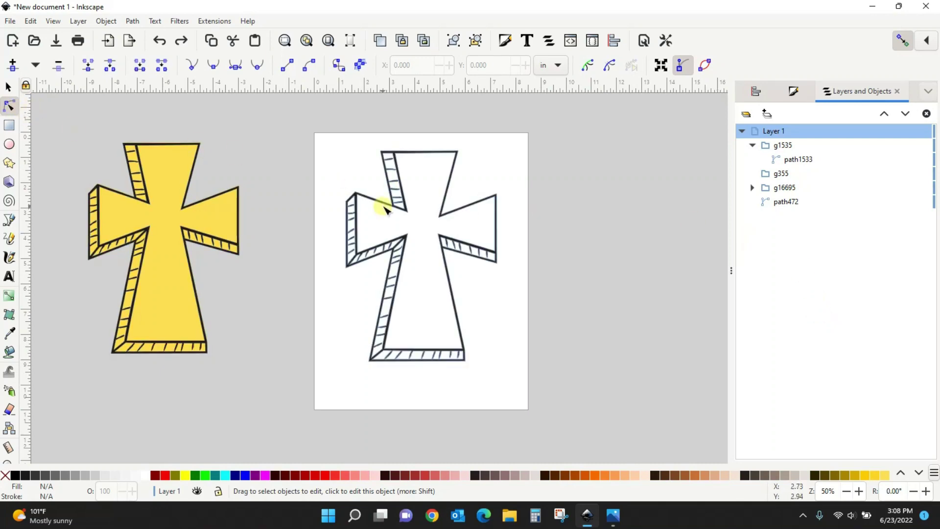
pyautogui.click(383, 210)
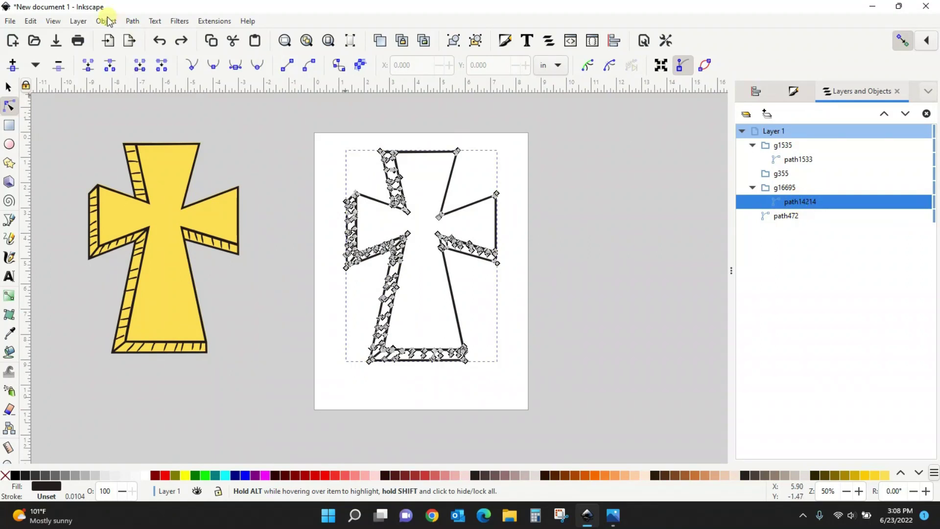
pyautogui.click(132, 20)
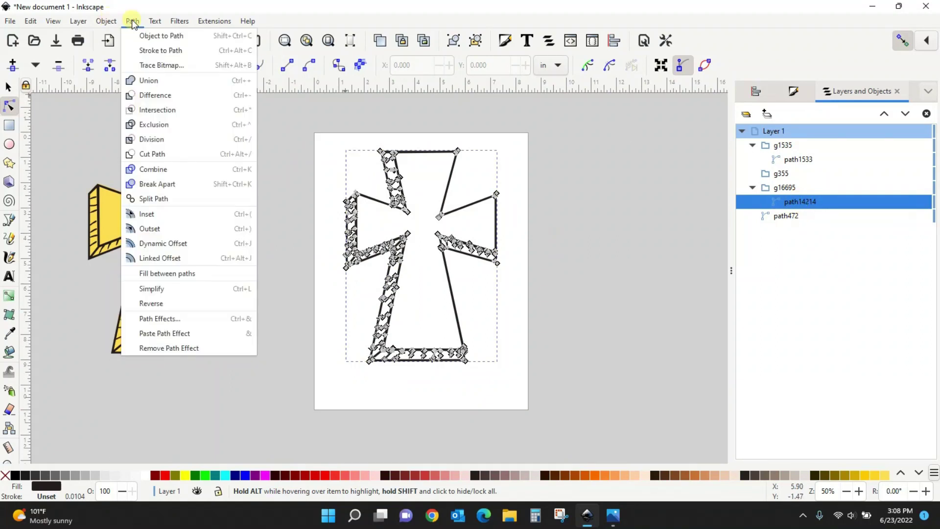
pyautogui.click(142, 183)
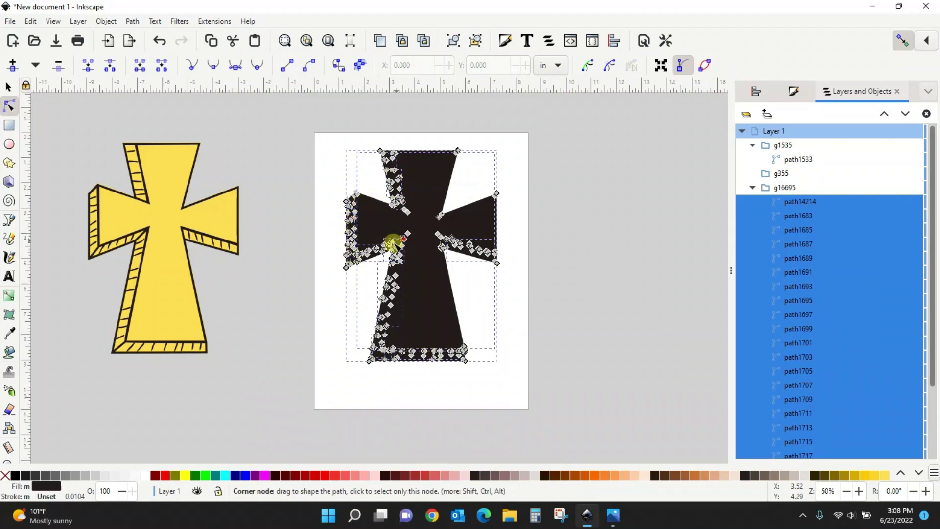
pyautogui.click(491, 415)
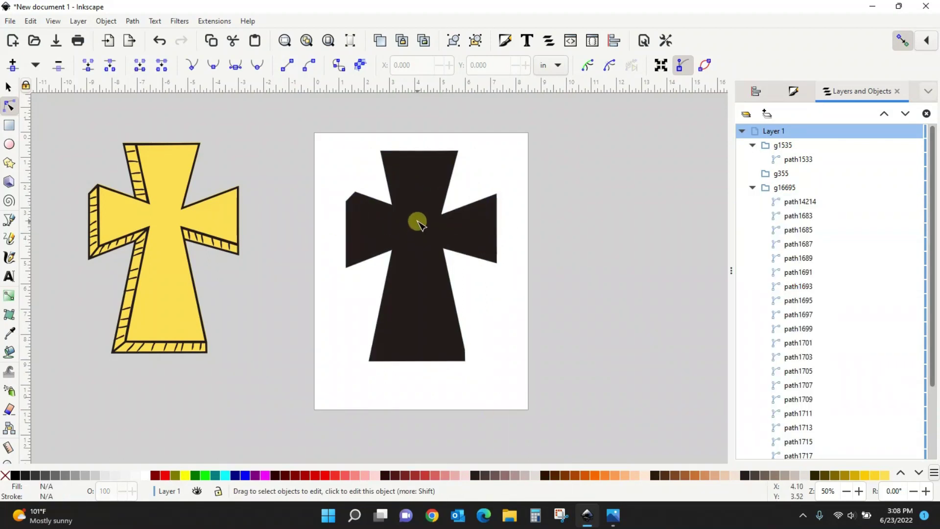
# Ungroup the black cross's pieces and move the large black cross off-page to the right.
pyautogui.click(8, 88)
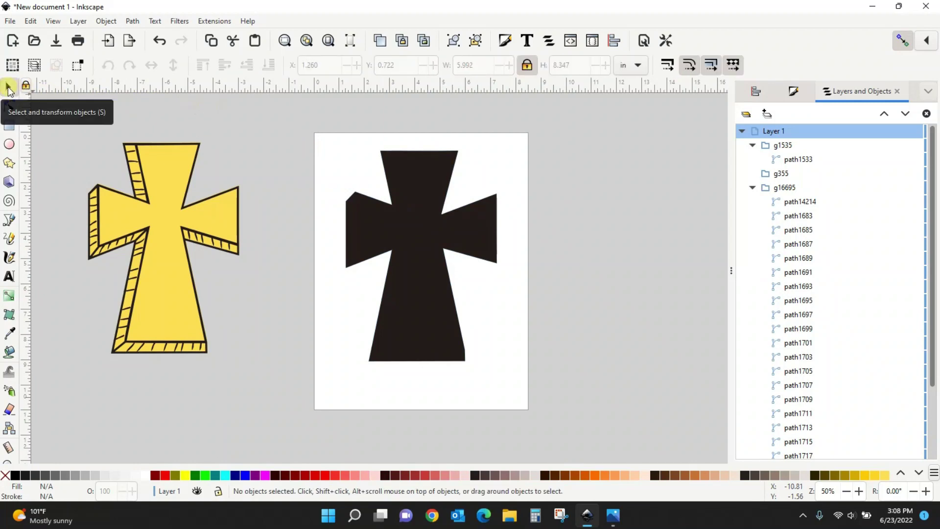
pyautogui.click(344, 205)
pyautogui.moveTo(406, 205); pyautogui.dragTo(417, 246)
pyautogui.click(609, 255)
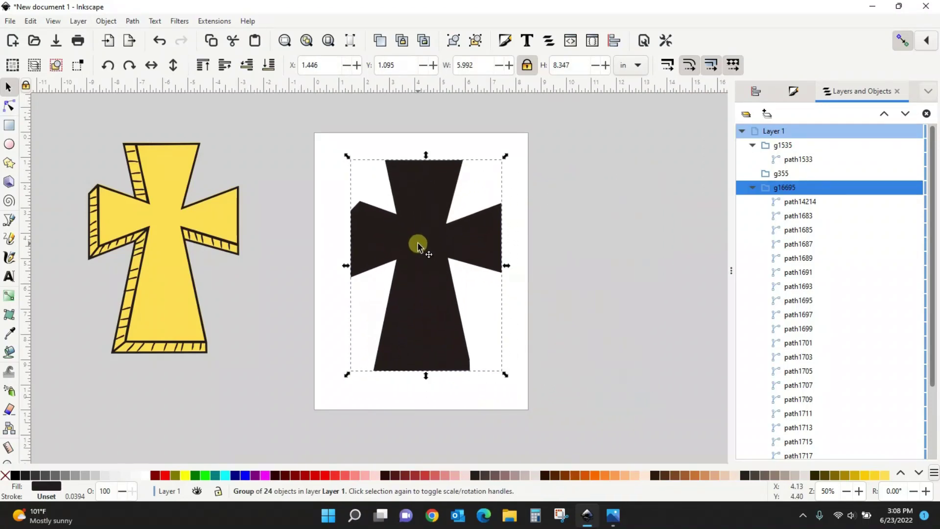
pyautogui.hotkey('ctrl', 'shift', 'g')
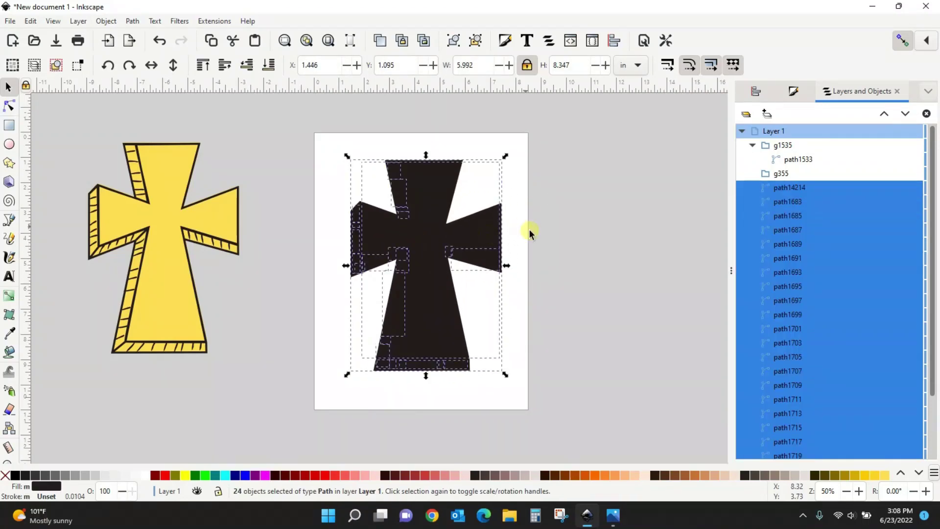
pyautogui.click(562, 238)
pyautogui.moveTo(425, 215); pyautogui.dragTo(638, 223)
# Separate the striped bevel fragments left on the page and delete them all.
pyautogui.click(419, 196)
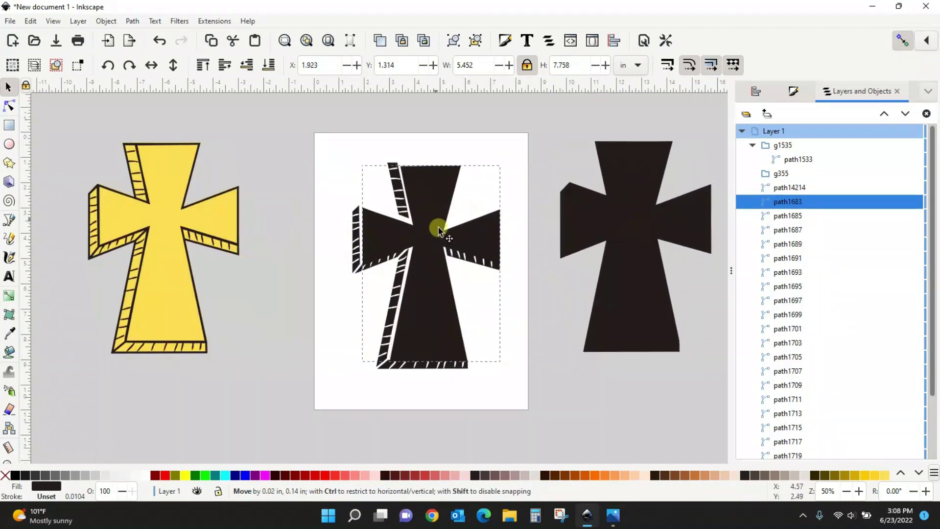
pyautogui.moveTo(436, 227); pyautogui.dragTo(637, 270)
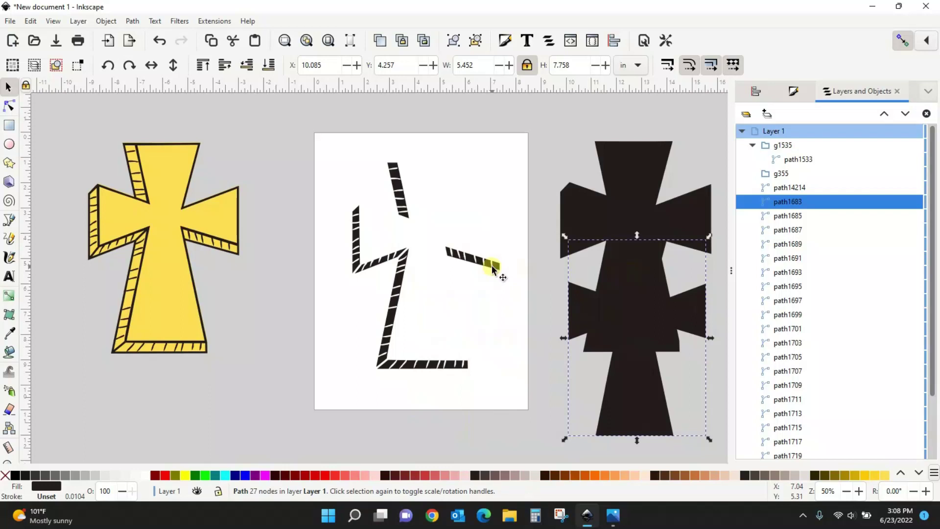
pyautogui.moveTo(491, 265); pyautogui.dragTo(504, 282)
pyautogui.moveTo(451, 247); pyautogui.dragTo(466, 234)
pyautogui.moveTo(402, 210); pyautogui.dragTo(402, 179)
pyautogui.click(393, 176)
pyautogui.moveTo(316, 137); pyautogui.dragTo(522, 401)
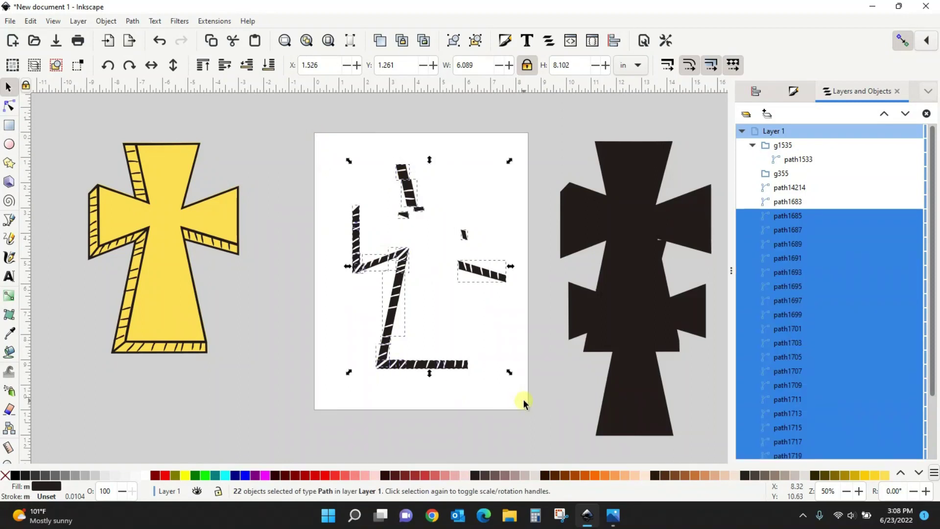
pyautogui.press('Delete')
# Delete the extra black cross and place the remaining 5.452 × 7.758 in path1683 on the page.
pyautogui.moveTo(605, 287); pyautogui.dragTo(413, 252)
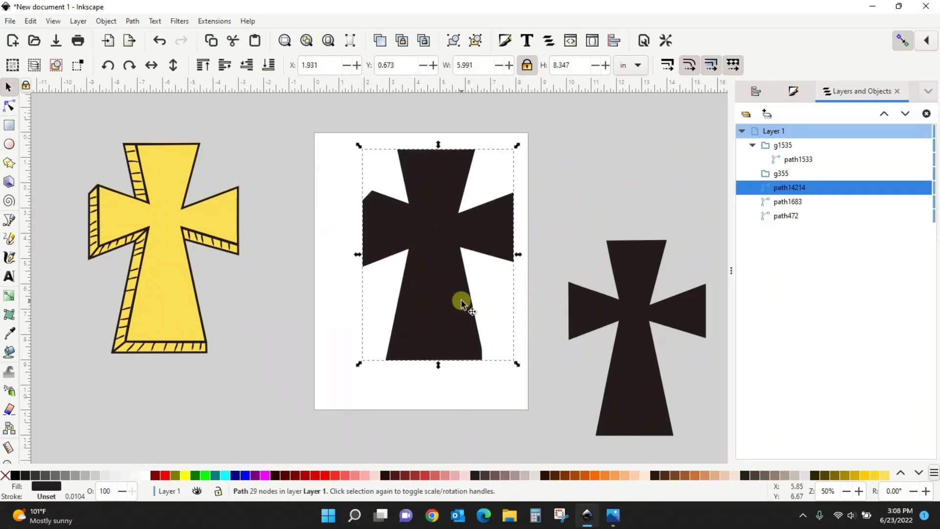
pyautogui.press('Delete')
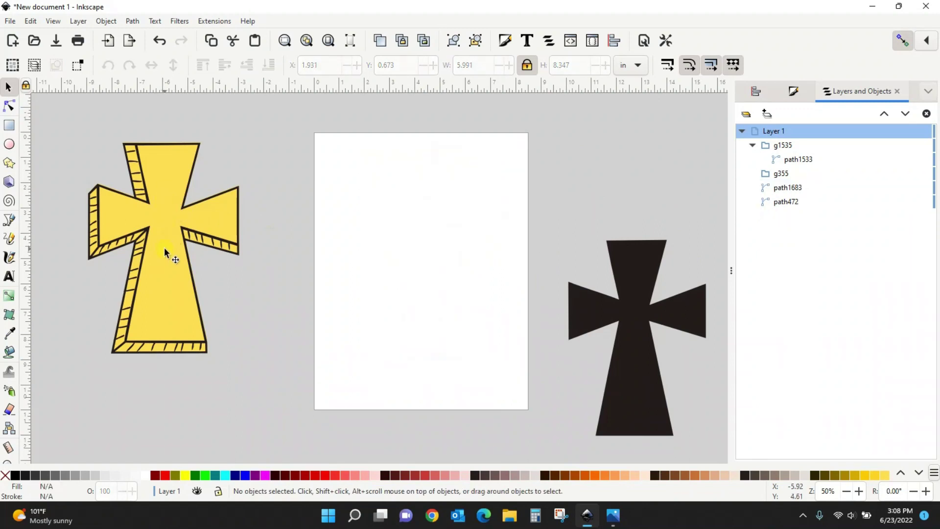
pyautogui.moveTo(636, 414); pyautogui.dragTo(413, 337)
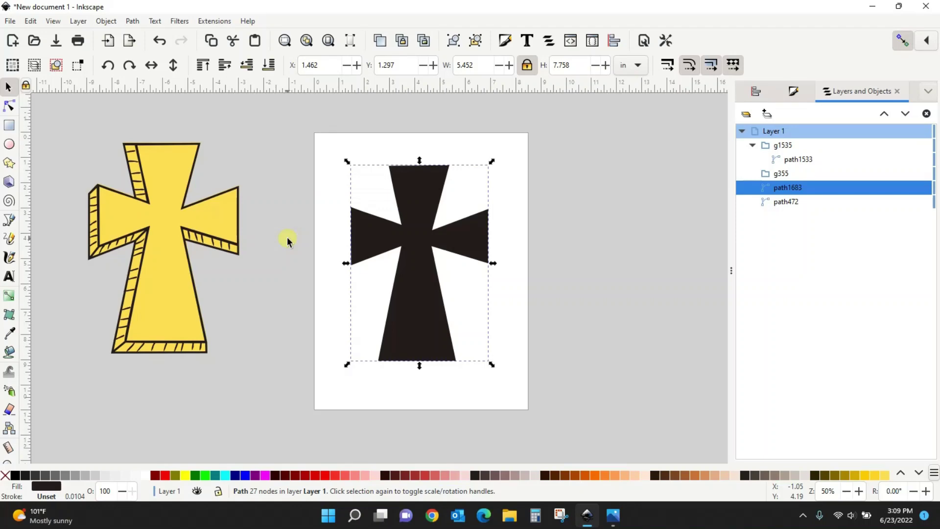
# Import Leopard Background 2-01 from Digital Paper > Leopard Ombre as a 12 × 12 in image.
pyautogui.click(10, 22)
pyautogui.click(30, 170)
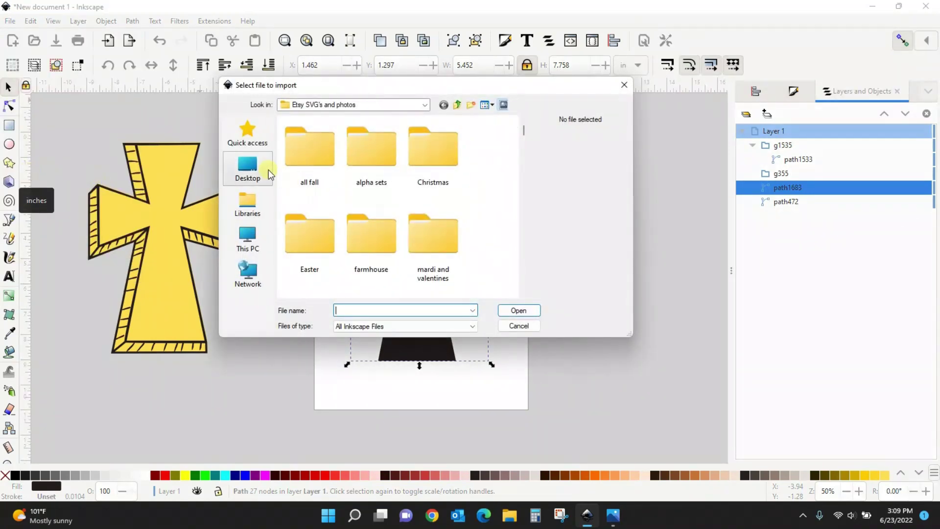
pyautogui.click(248, 167)
pyautogui.scroll(-3, 407, 177)
pyautogui.scroll(-2, 406, 185)
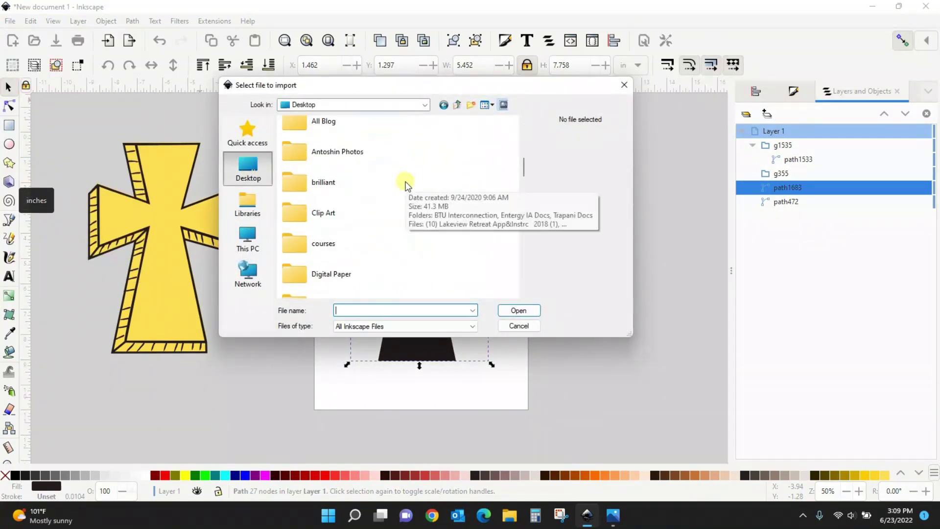
pyautogui.doubleClick(297, 273)
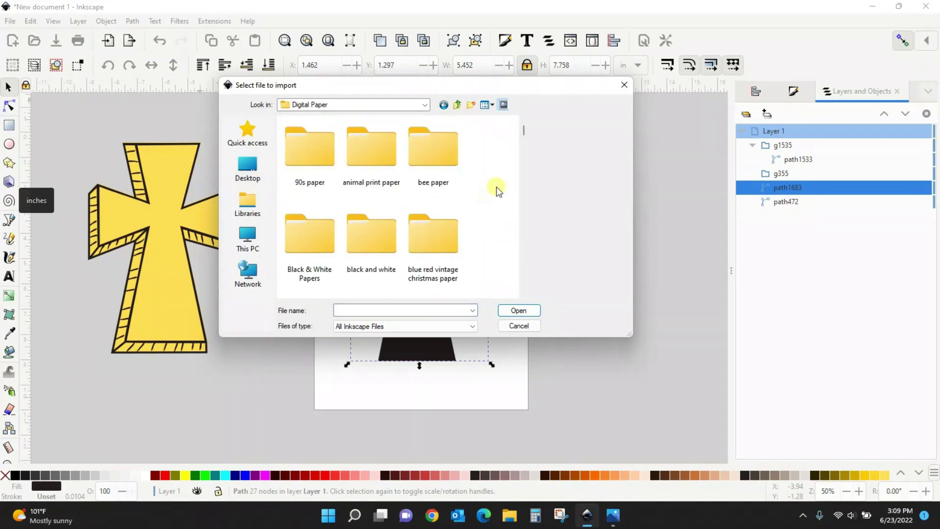
pyautogui.moveTo(526, 130); pyautogui.dragTo(524, 165)
pyautogui.doubleClick(434, 187)
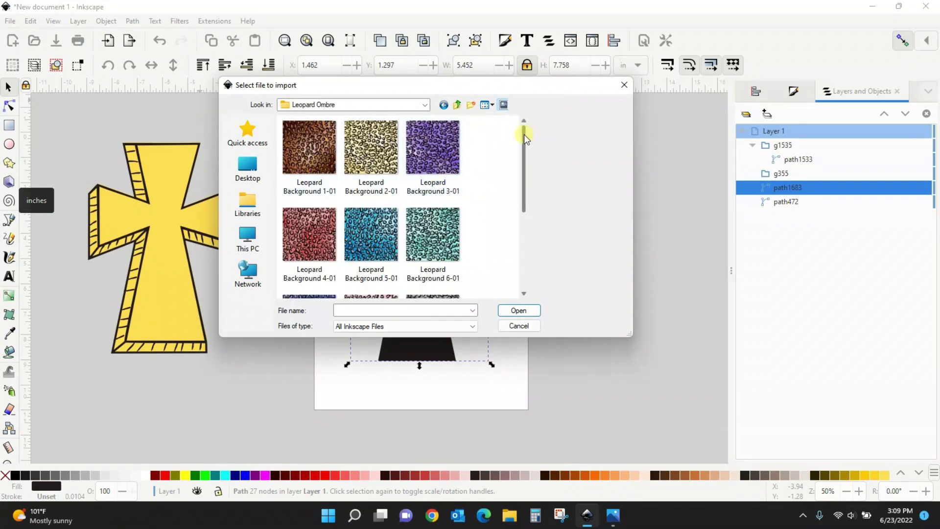
pyautogui.moveTo(524, 134)
pyautogui.mouseDown()
pyautogui.moveTo(525, 229)
pyautogui.moveTo(523, 128)
pyautogui.mouseUp()
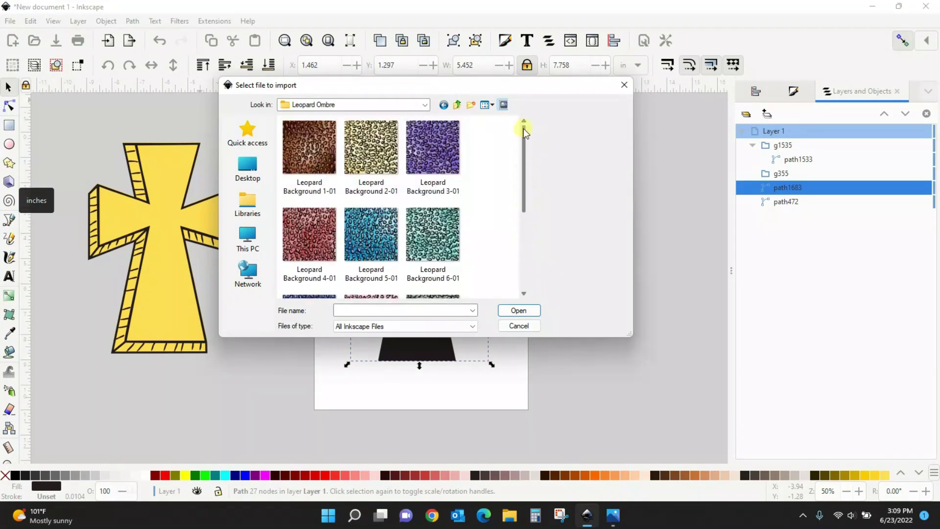
pyautogui.doubleClick(362, 155)
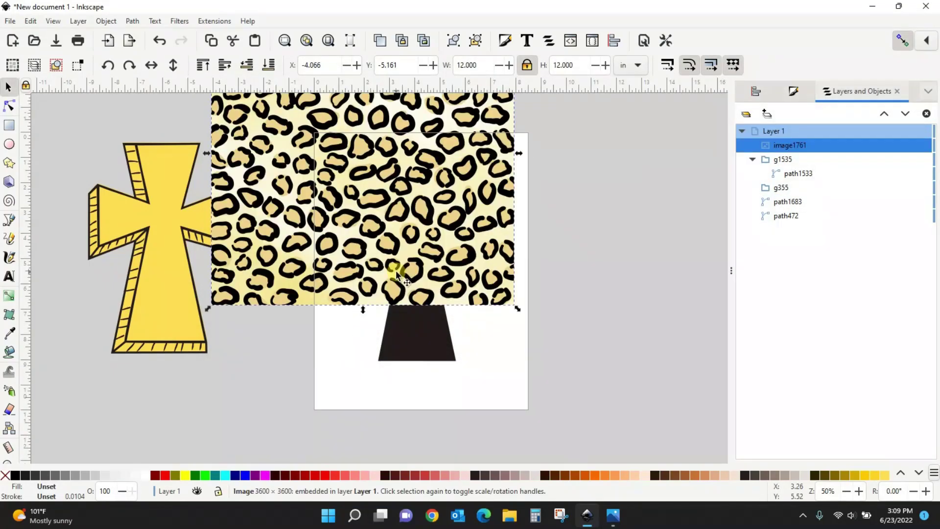
# Scale the leopard image down to 8.570 in square and position it over the cross at X -0.096, Y 1.972.
pyautogui.moveTo(506, 243); pyautogui.dragTo(540, 372)
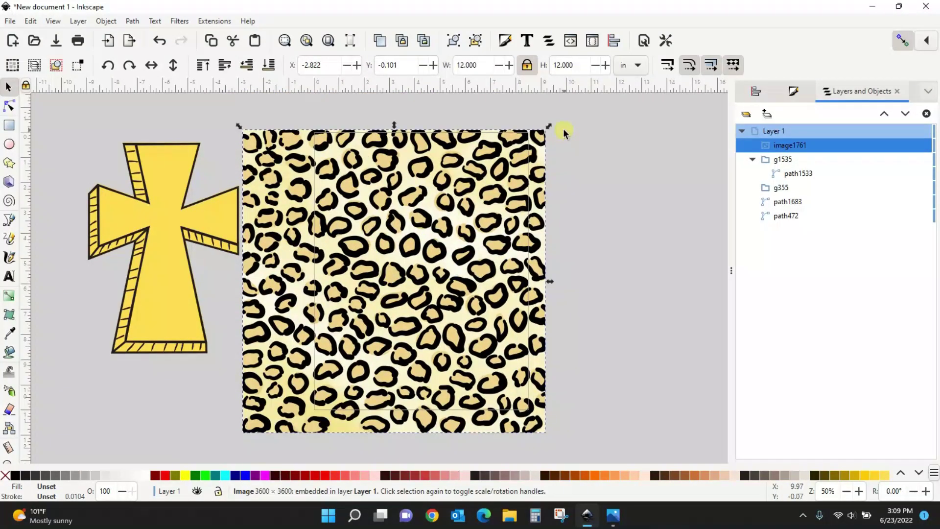
pyautogui.moveTo(551, 132); pyautogui.dragTo(461, 216)
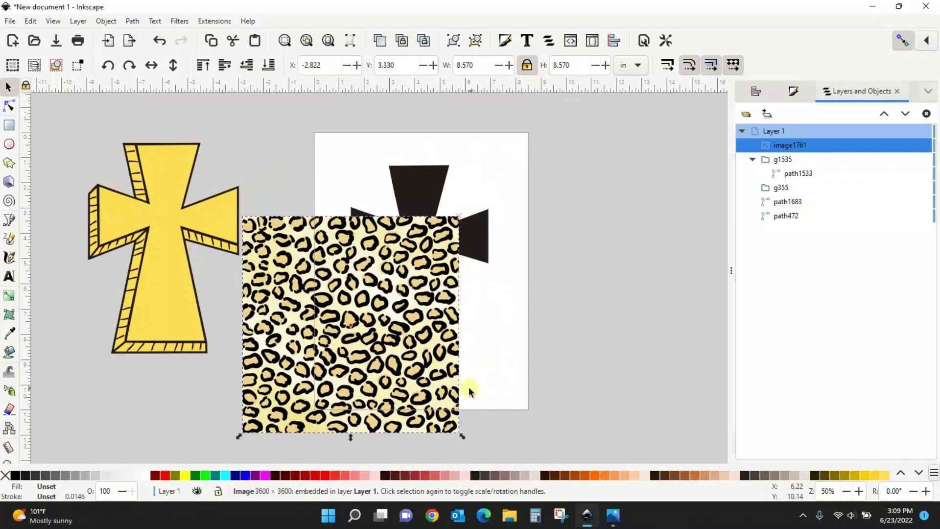
pyautogui.moveTo(460, 388); pyautogui.dragTo(460, 388)
pyautogui.moveTo(512, 321); pyautogui.dragTo(505, 284)
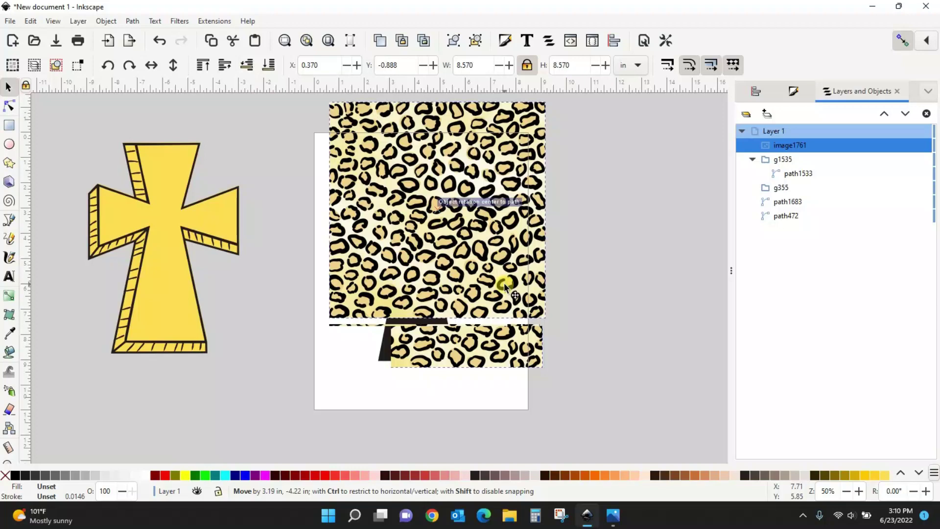
pyautogui.moveTo(504, 286); pyautogui.dragTo(499, 304)
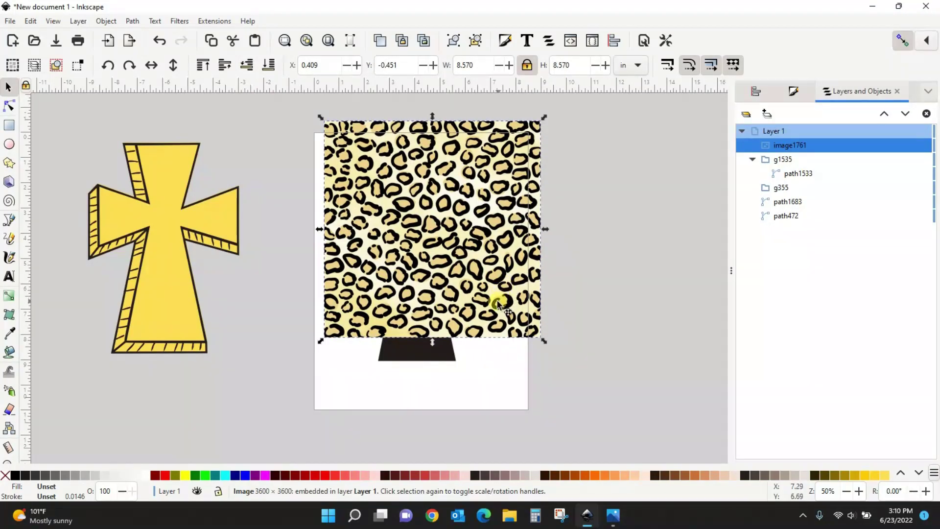
pyautogui.moveTo(489, 339); pyautogui.dragTo(481, 372)
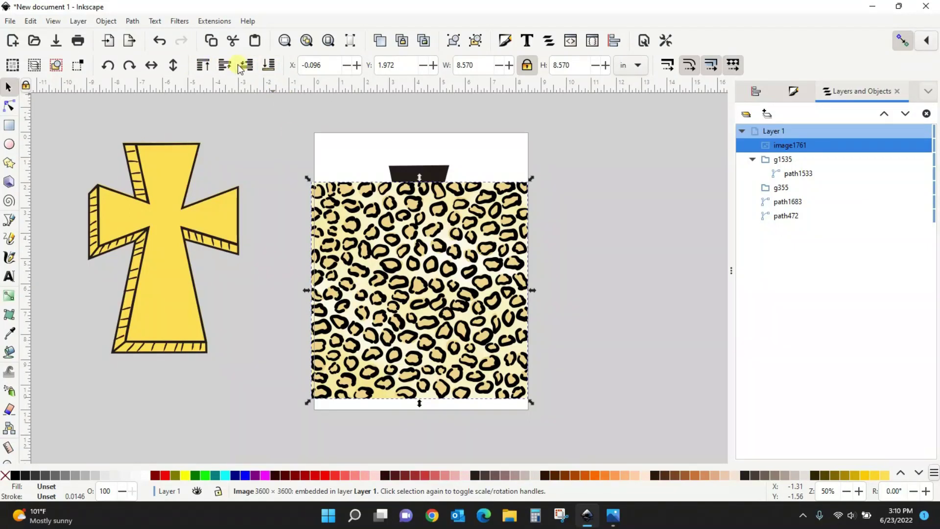
# Lower the leopard image to the bottom and nudge the black cross down to X 1.462, Y 2.339.
pyautogui.click(268, 68)
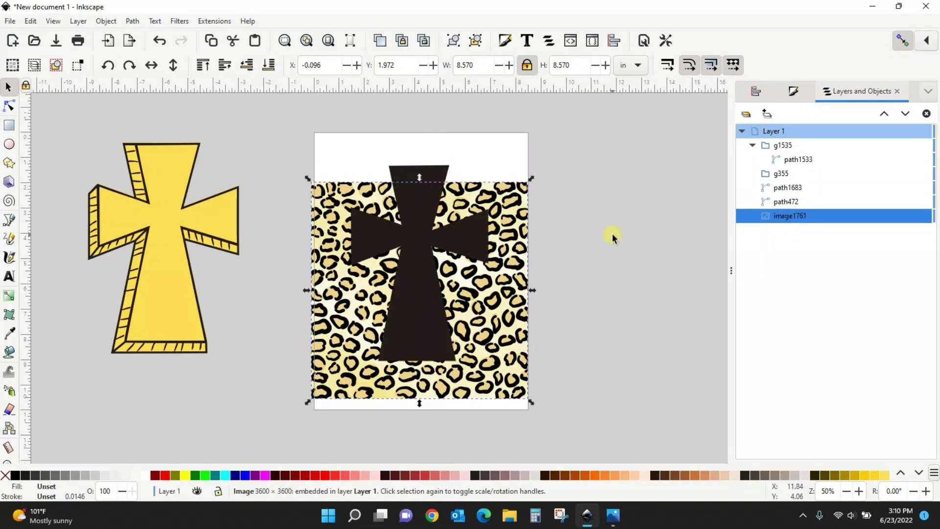
pyautogui.click(417, 315)
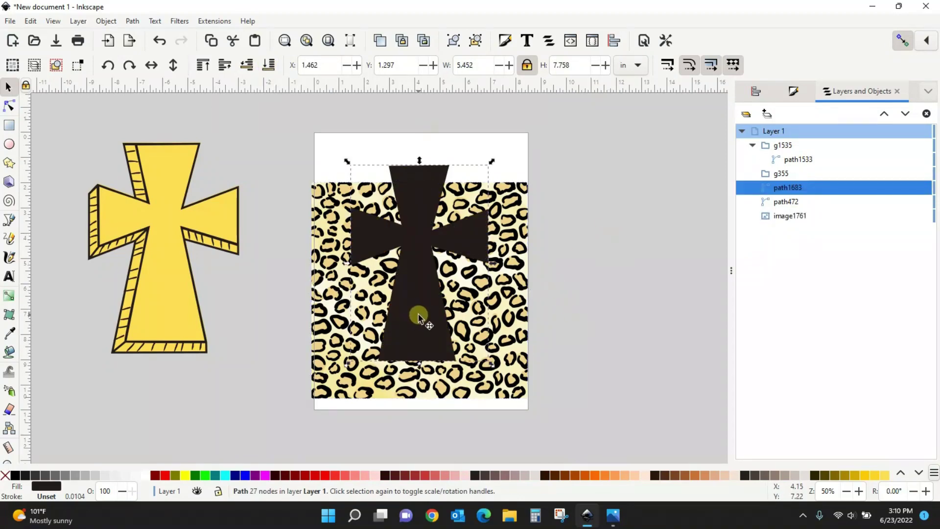
pyautogui.press('Down')
pyautogui.press('Down')
pyautogui.press('Down')
pyautogui.press('Down')
pyautogui.press('Down')
pyautogui.press('Down')
pyautogui.press('Down')
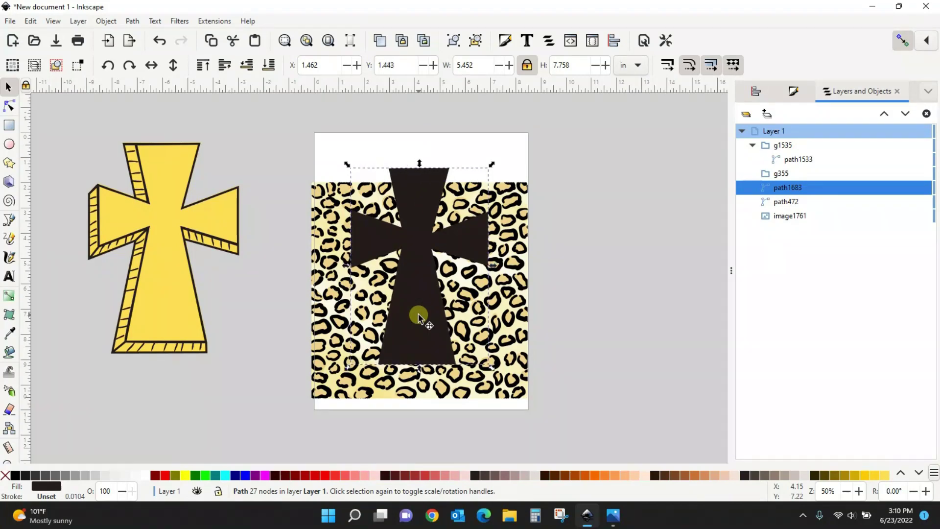
pyautogui.press('Down')
pyautogui.press('Down')
pyautogui.press('Down')
pyautogui.press('Down')
pyautogui.press('Down')
pyautogui.press('Down')
pyautogui.press('Down')
pyautogui.press('Down')
pyautogui.press('Down')
pyautogui.press('Down')
pyautogui.press('Down')
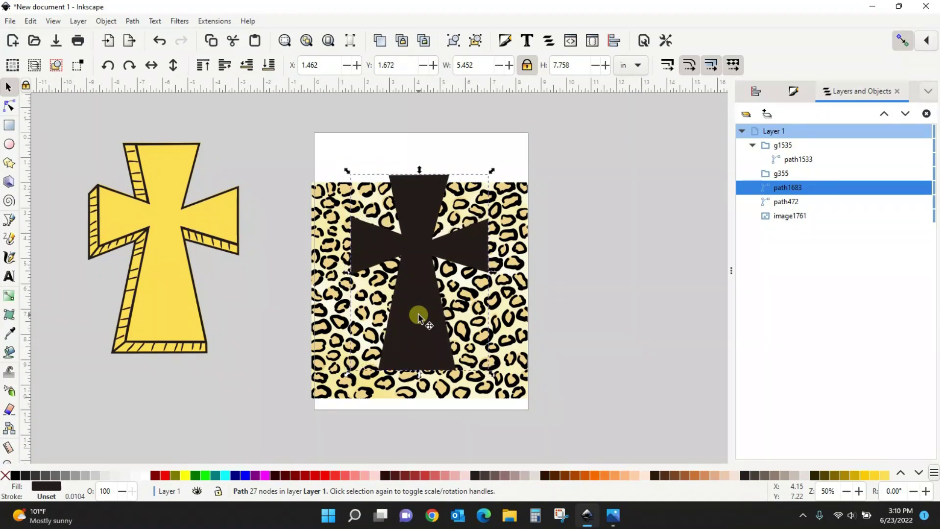
pyautogui.press('Down')
pyautogui.press('Down')
pyautogui.press('Down')
pyautogui.press('Down')
pyautogui.press('Down')
pyautogui.press('Down')
pyautogui.press('Down')
pyautogui.press('Down')
pyautogui.press('Down')
pyautogui.press('Down')
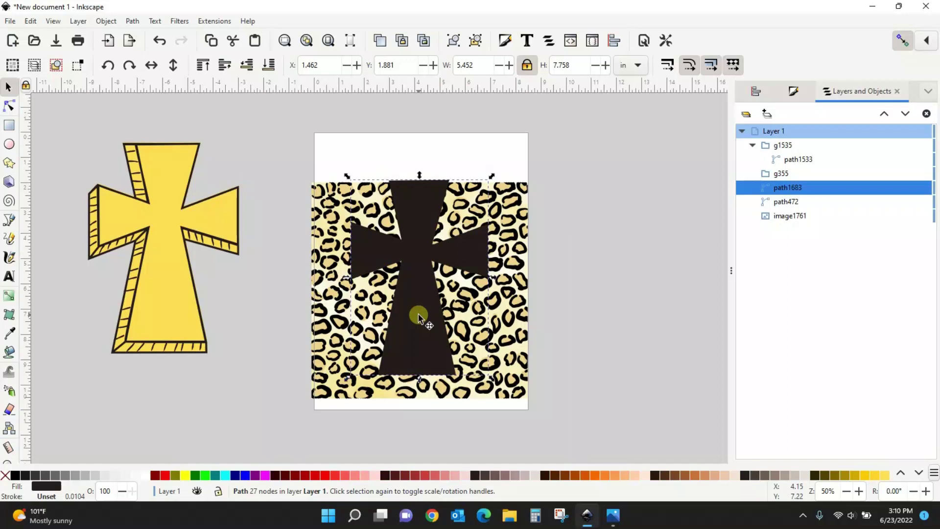
pyautogui.press('Down')
pyautogui.press('Down')
pyautogui.press('Down')
pyautogui.press('Down')
pyautogui.press('Down')
pyautogui.press('Down')
pyautogui.press('Down')
pyautogui.press('Down')
pyautogui.press('Down')
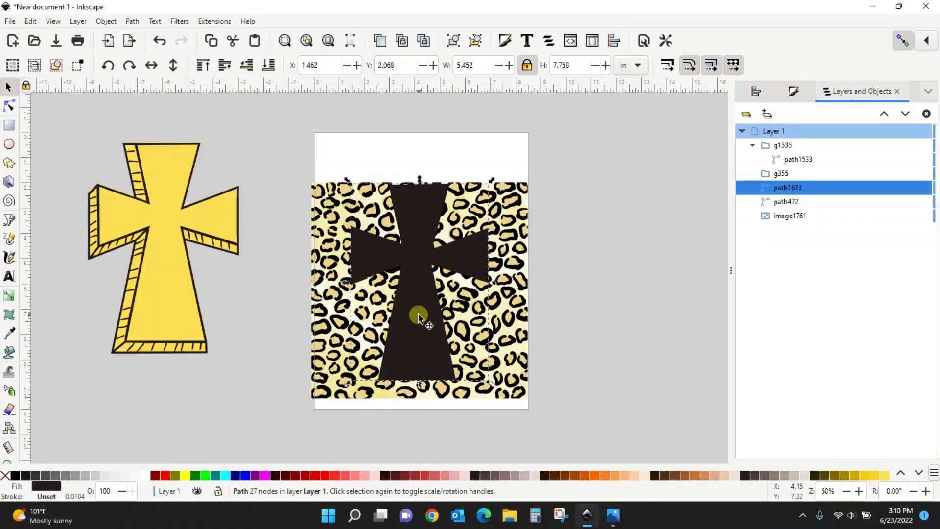
pyautogui.press('Down')
pyautogui.press('Down')
pyautogui.press('Down')
pyautogui.press('Down')
pyautogui.press('Down')
pyautogui.press('Down')
pyautogui.press('Down')
pyautogui.press('Down')
pyautogui.press('Down')
pyautogui.press('Down')
pyautogui.press('Down')
pyautogui.press('Down')
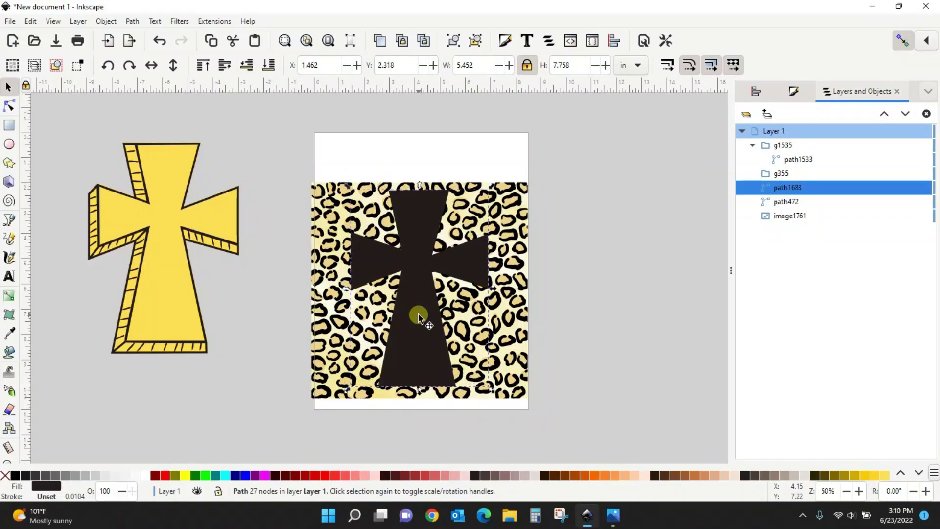
pyautogui.press('Down')
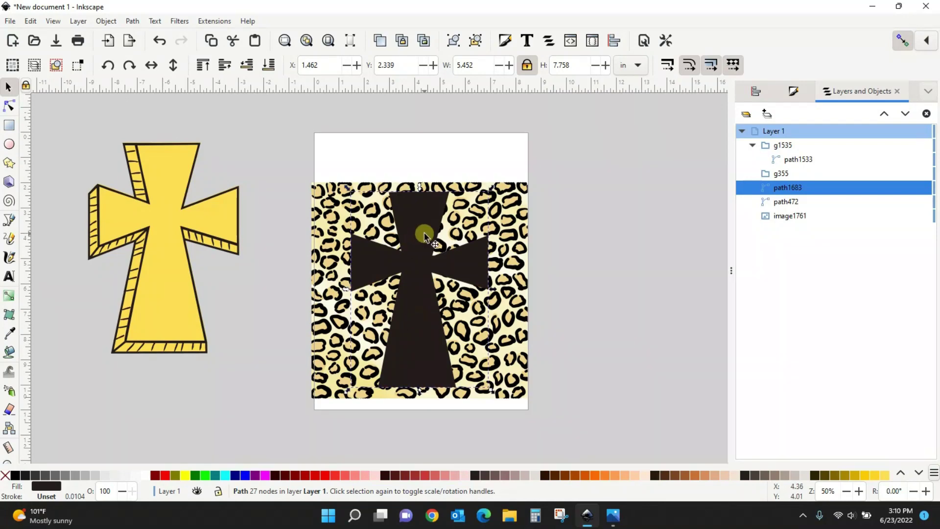
pyautogui.click(624, 257)
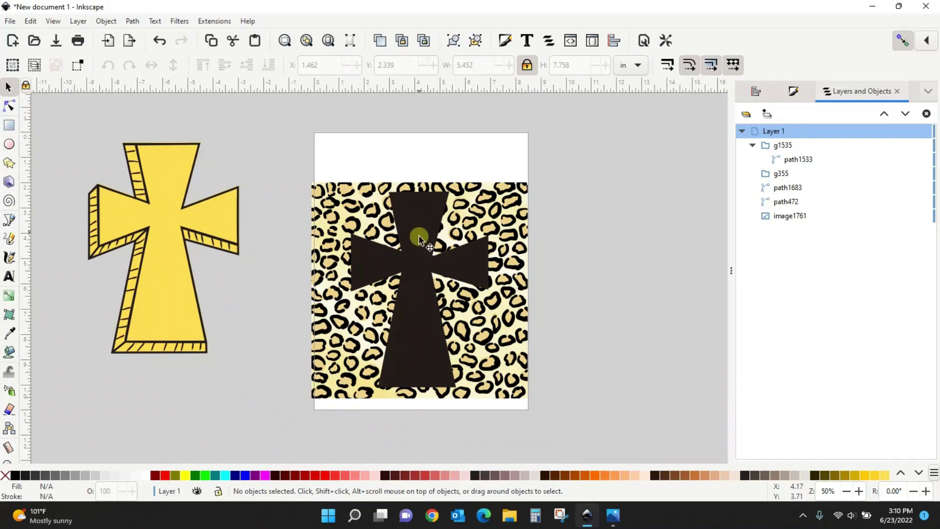
# Fade the black cross to 34.1% opacity to check its placement, then restore it to 100%.
pyautogui.click(418, 324)
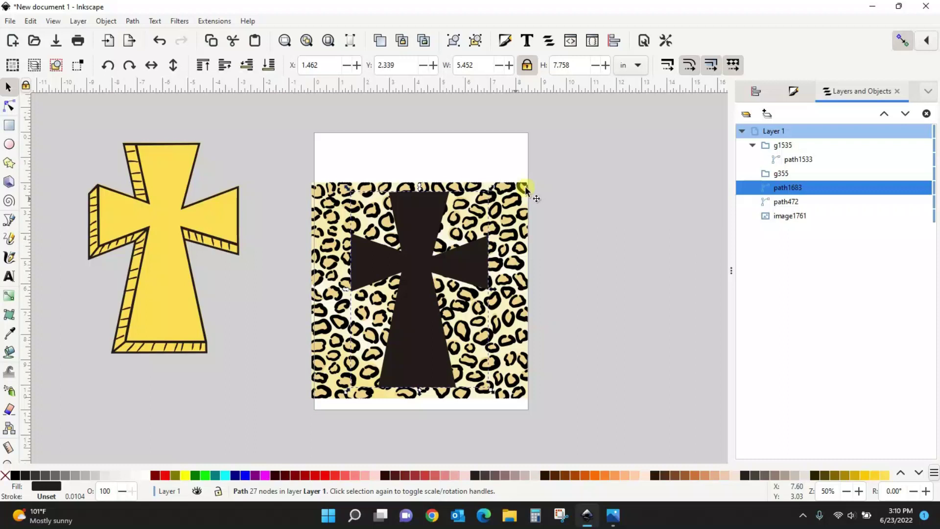
pyautogui.click(792, 91)
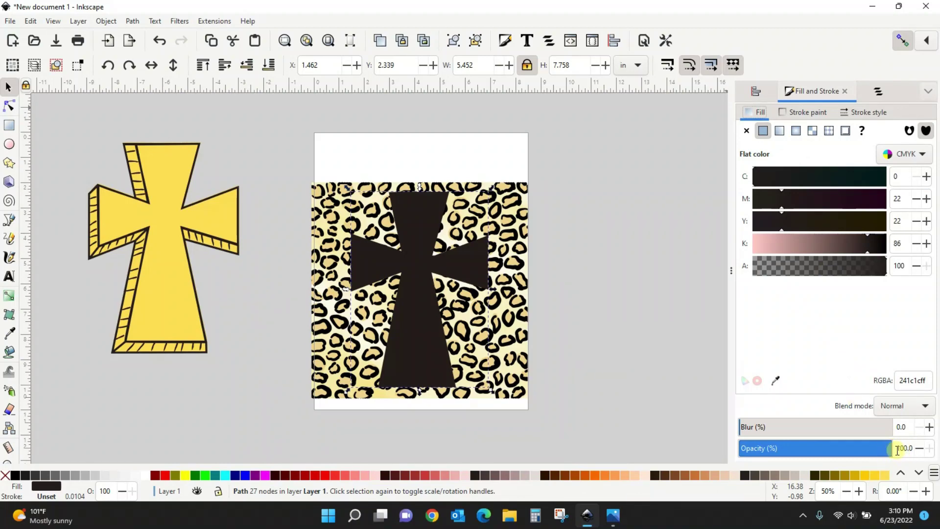
pyautogui.moveTo(889, 448); pyautogui.dragTo(794, 448)
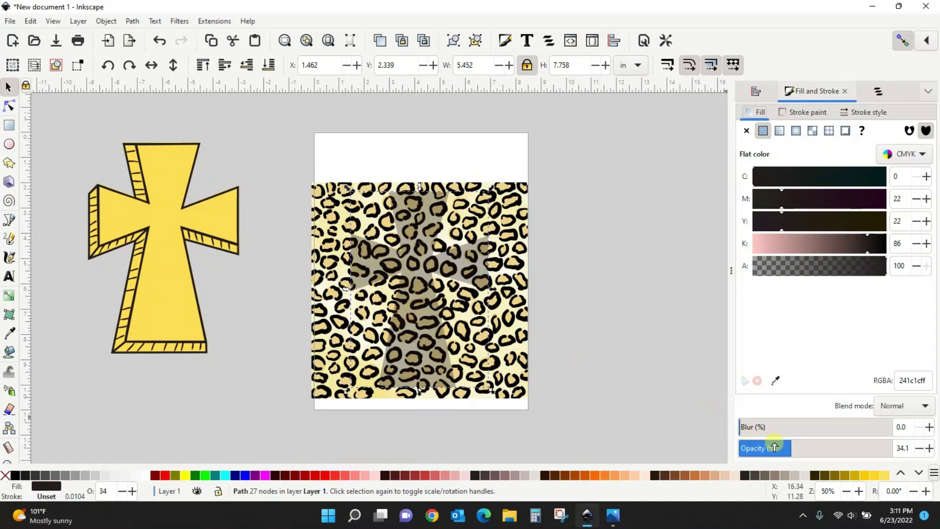
pyautogui.moveTo(788, 449); pyautogui.dragTo(910, 447)
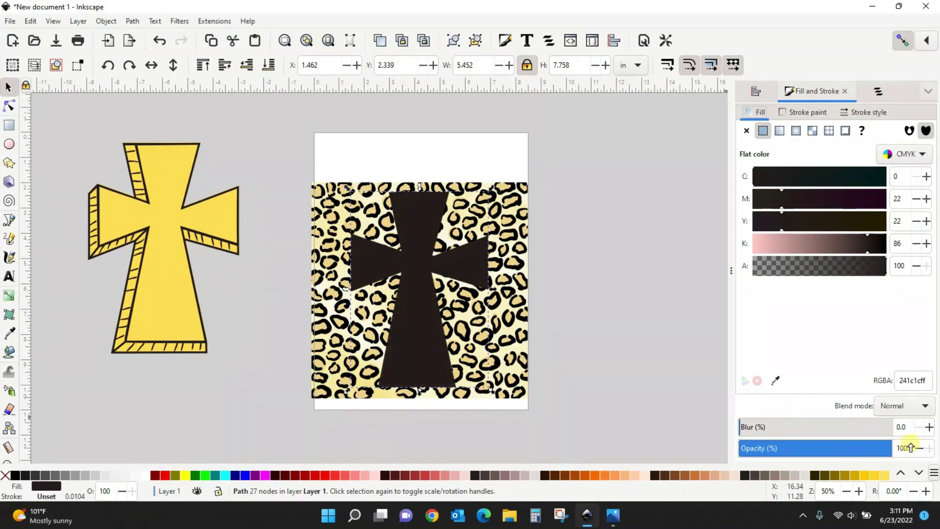
pyautogui.click(615, 325)
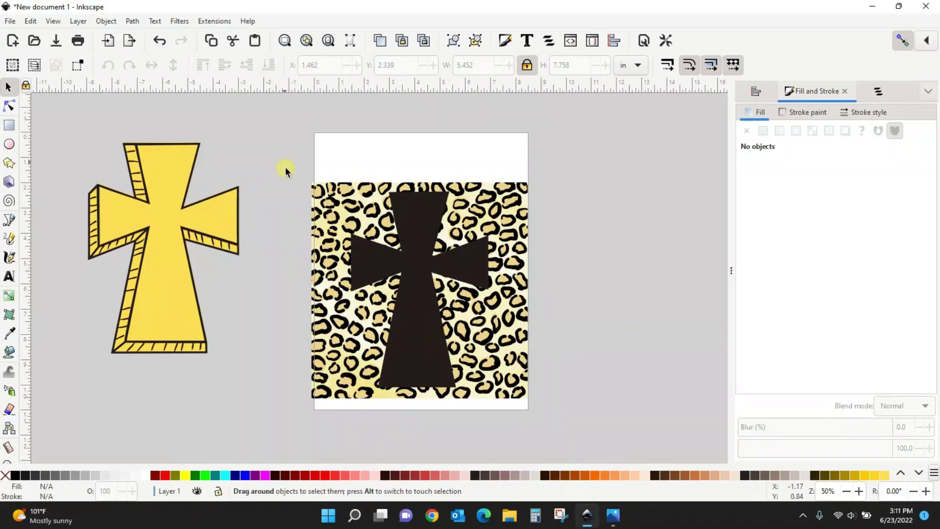
# Select the cross and leopard image together and apply Object > Clip > Set Clip.
pyautogui.moveTo(284, 142); pyautogui.dragTo(483, 419)
pyautogui.moveTo(588, 412); pyautogui.dragTo(591, 412)
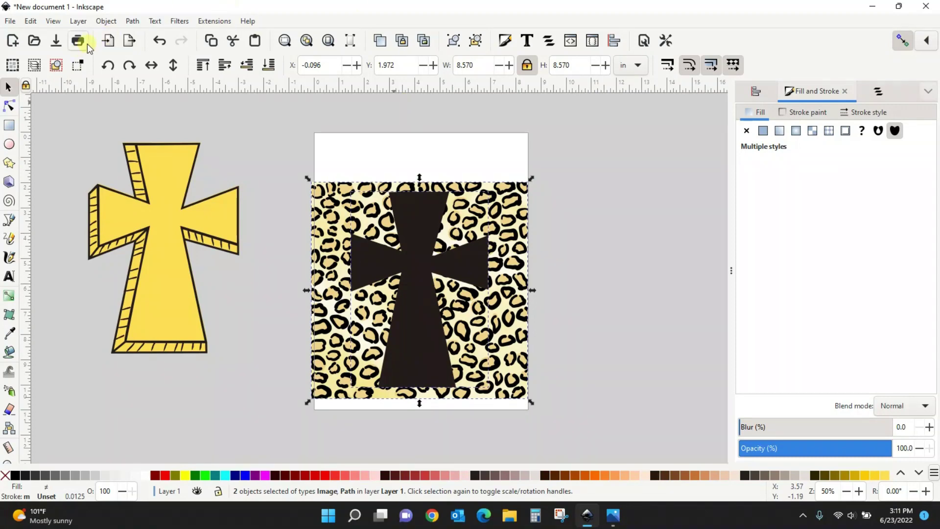
pyautogui.click(106, 21)
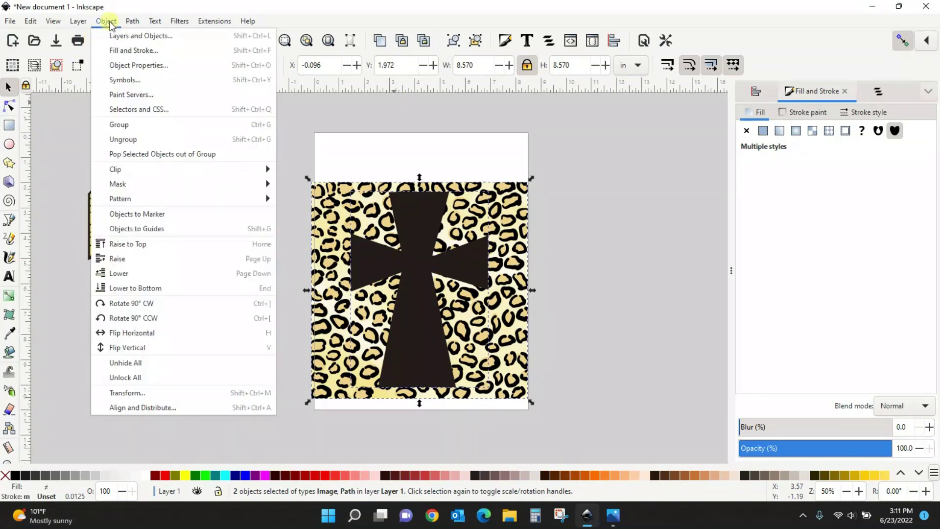
pyautogui.moveTo(120, 171)
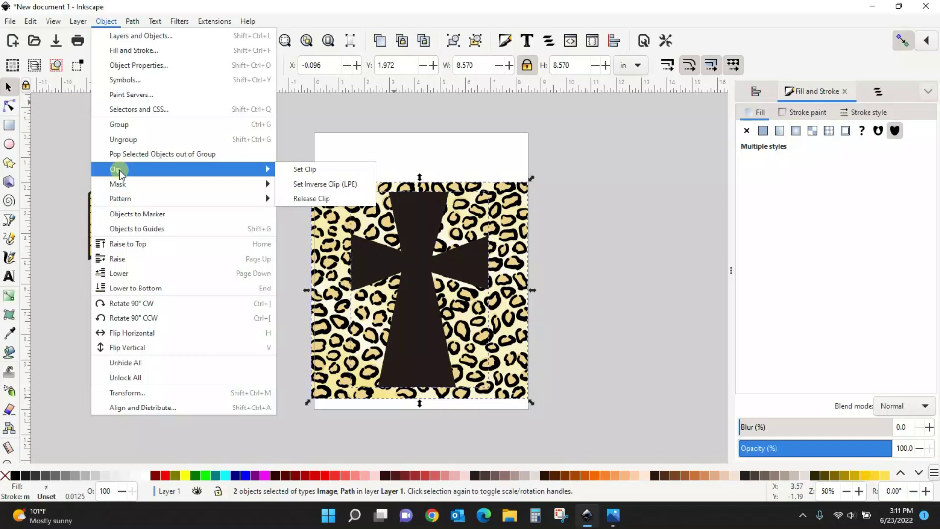
pyautogui.click(299, 172)
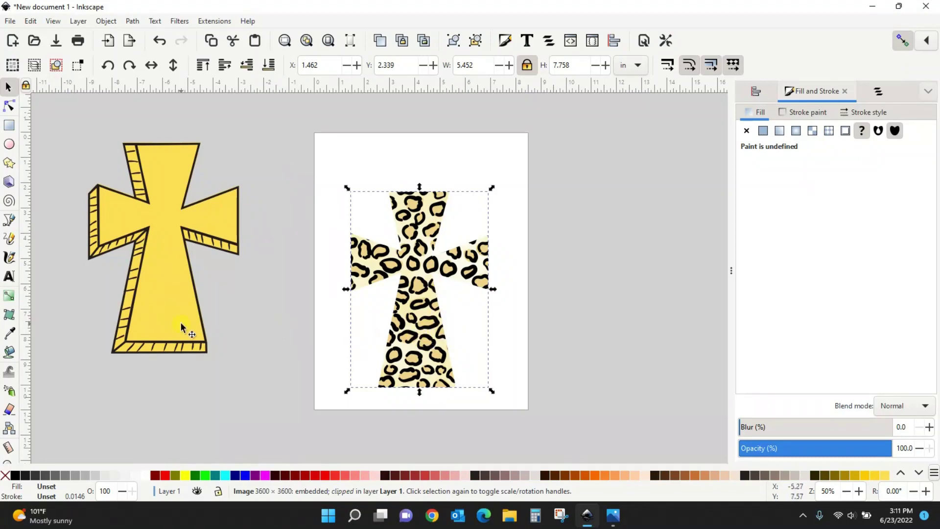
# Move the yellow cross off the outlined cross to the right and zoom in.
pyautogui.moveTo(178, 316); pyautogui.dragTo(572, 312)
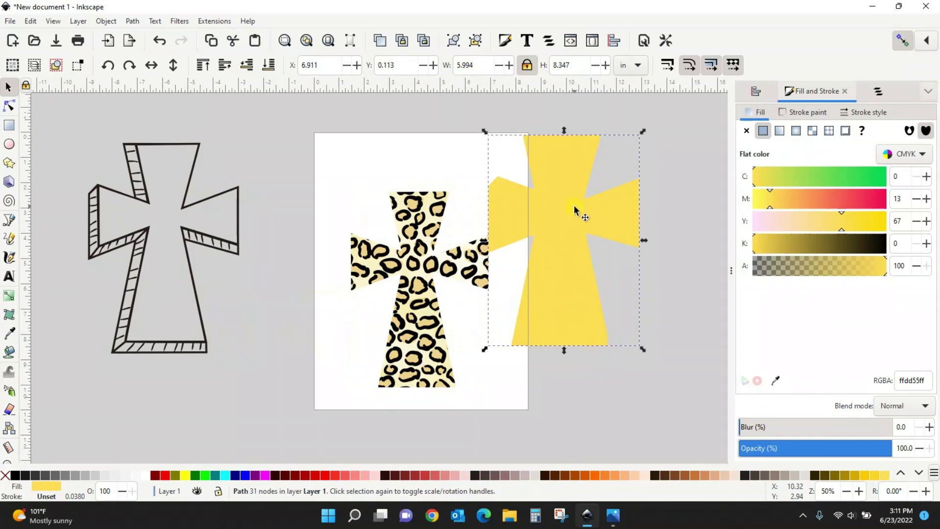
pyautogui.click(10, 335)
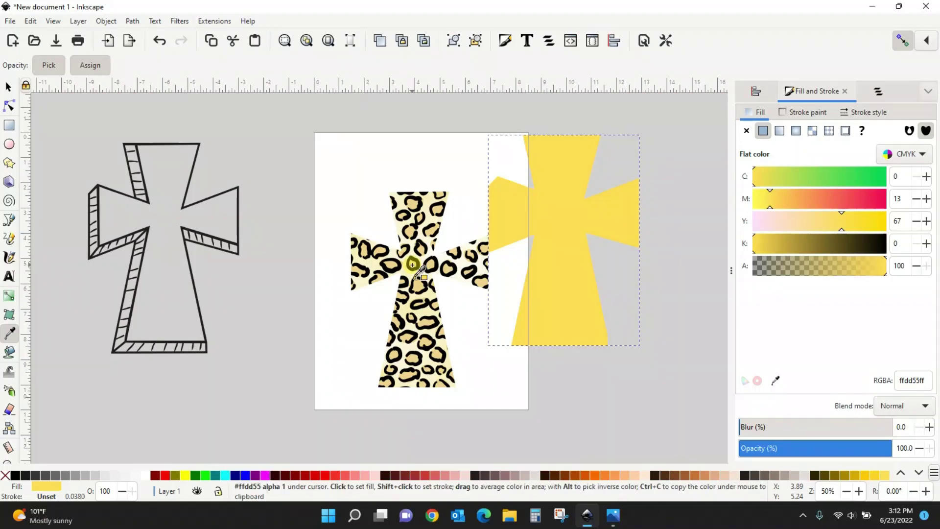
pyautogui.click(9, 88)
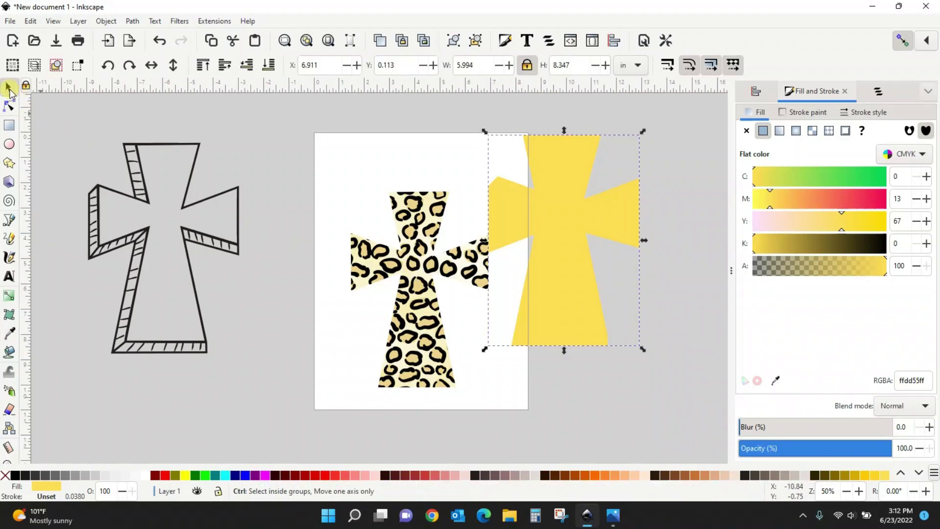
pyautogui.press('+')
pyautogui.press('+')
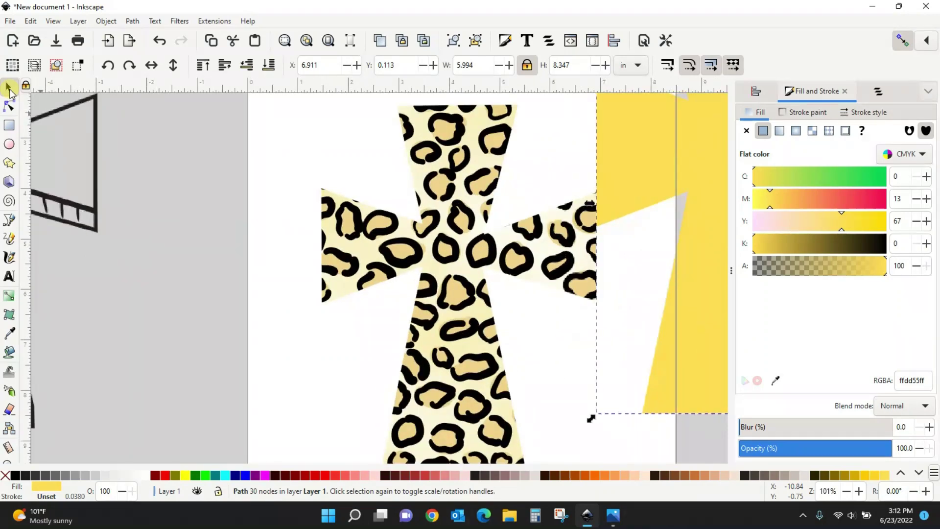
# Try sampling the leopard cross's tan onto the yellow cross, then zoom out and undo it.
pyautogui.click(9, 333)
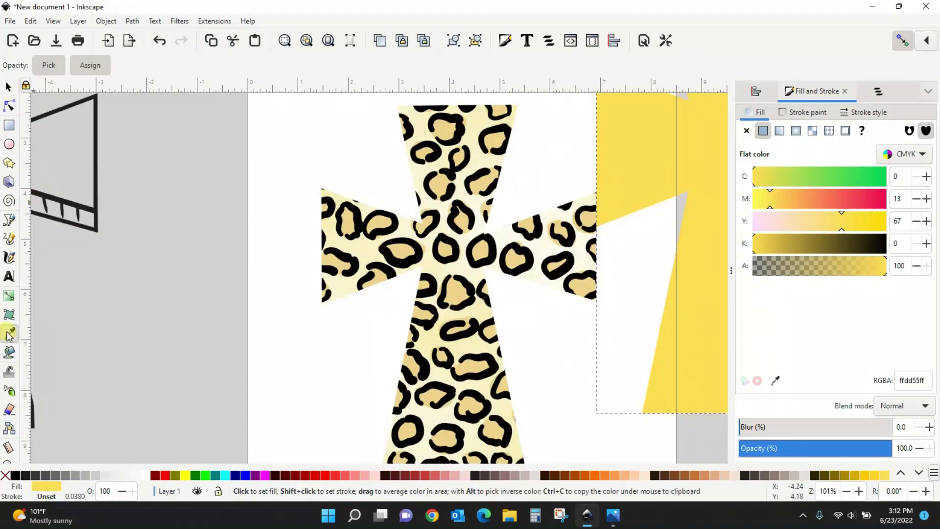
pyautogui.click(480, 252)
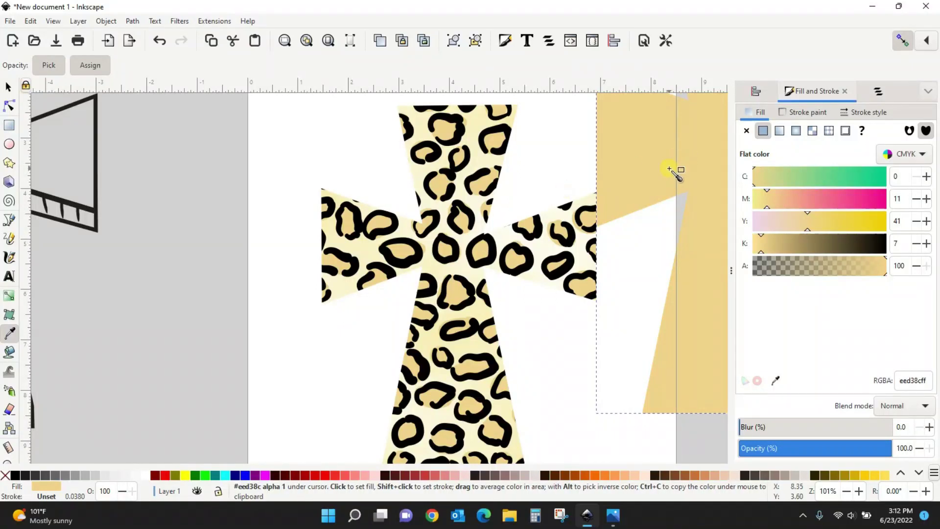
pyautogui.click(8, 87)
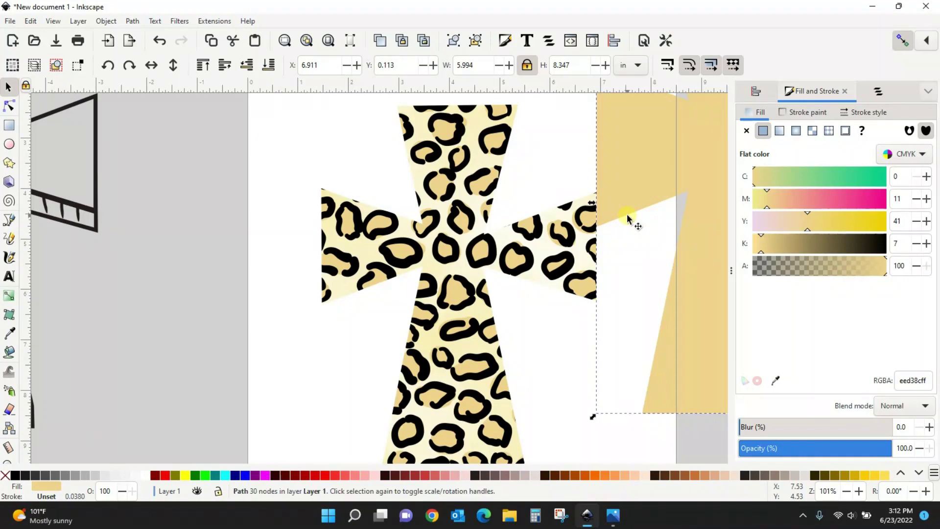
pyautogui.press('-')
pyautogui.press('-')
pyautogui.press('-')
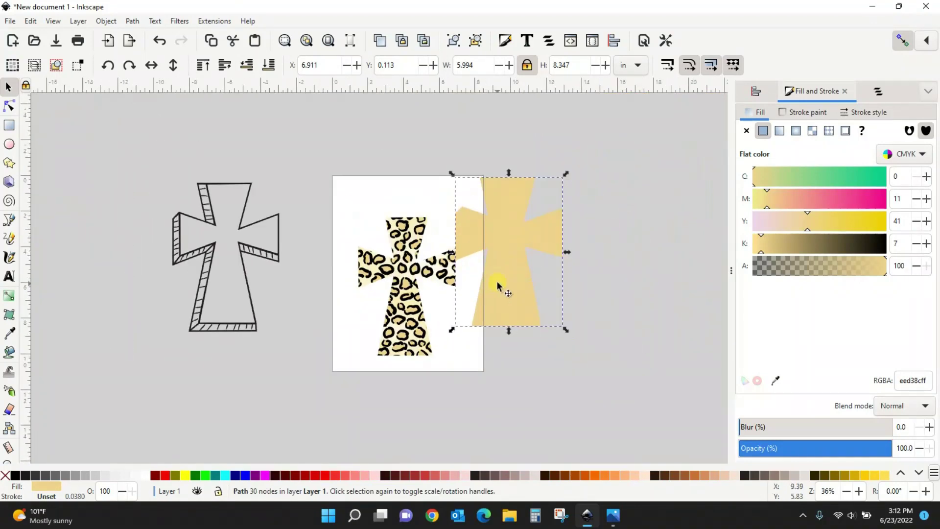
pyautogui.hotkey('ctrl', 'z')
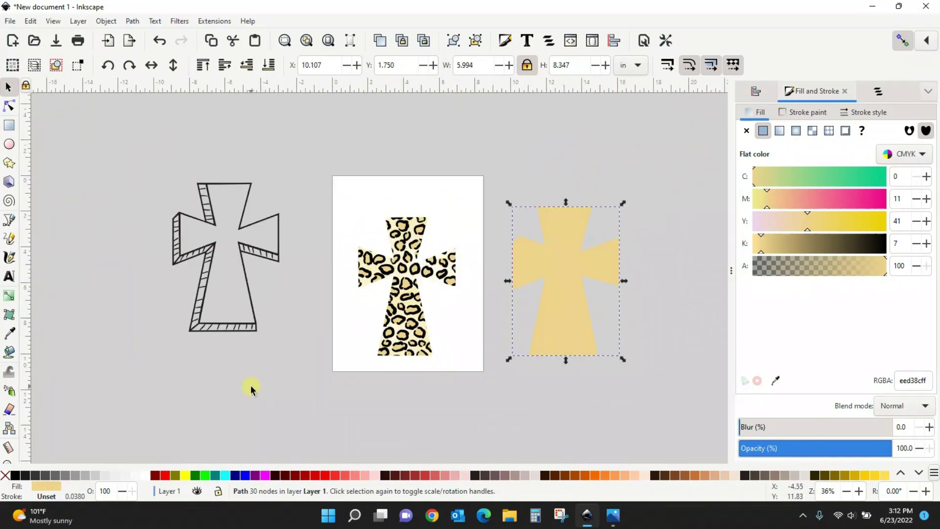
pyautogui.hotkey('ctrl', 'z')
pyautogui.hotkey('ctrl', 'z')
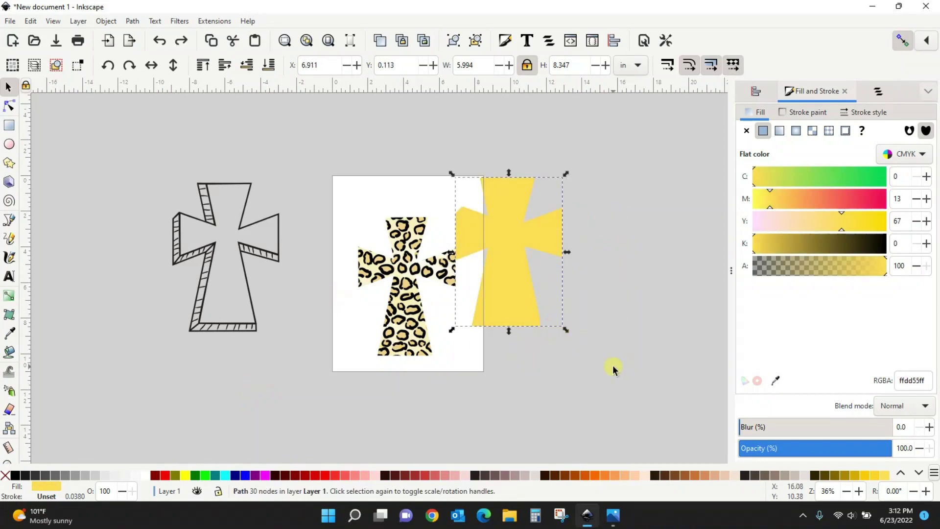
# Fill the yellow cross with tan #EED38C sampled from the leopard cross, then select all three crosses.
pyautogui.click(414, 416)
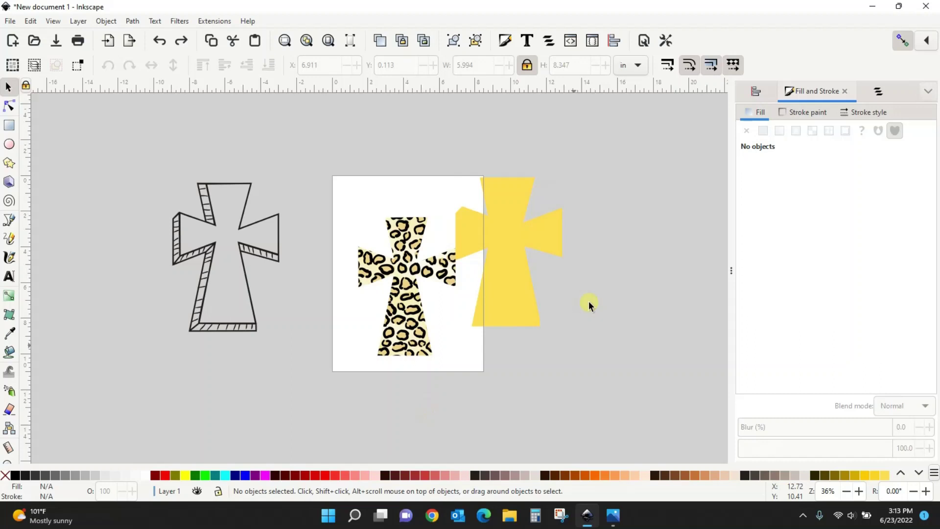
pyautogui.moveTo(538, 285); pyautogui.dragTo(514, 294)
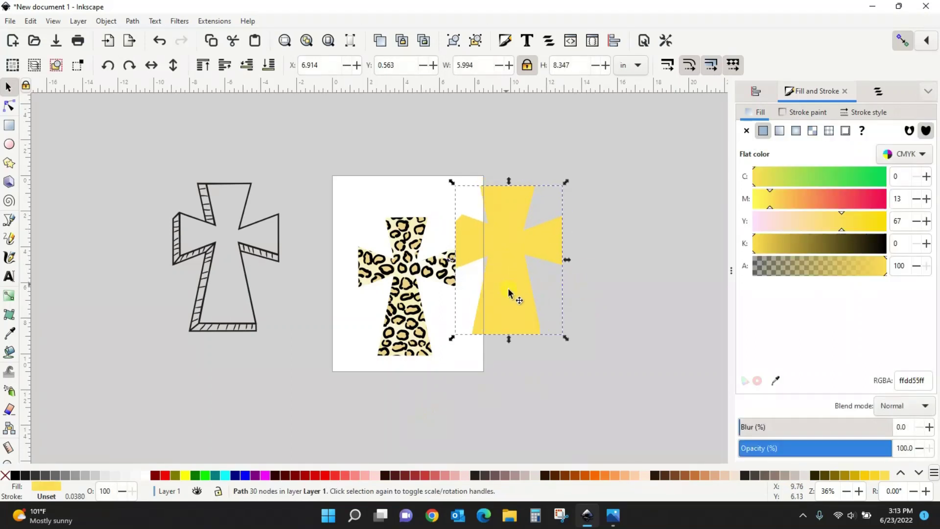
pyautogui.click(645, 371)
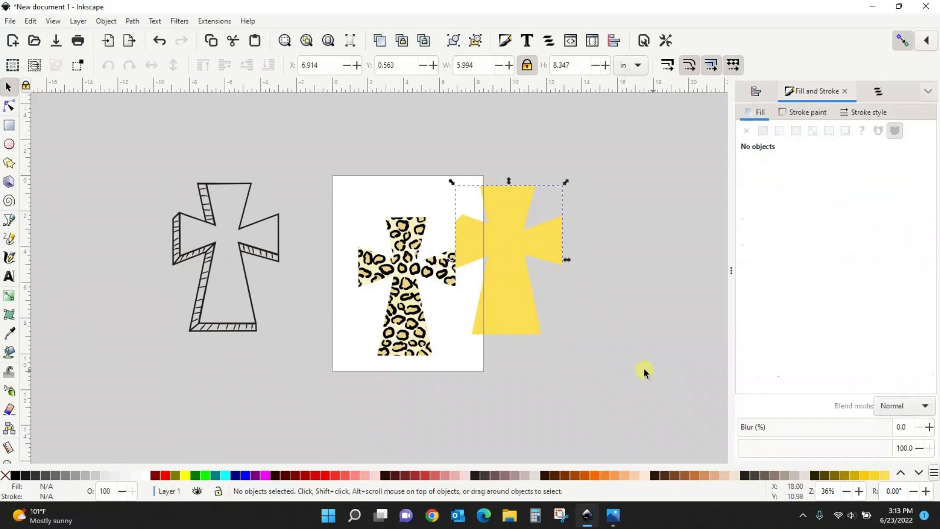
pyautogui.click(9, 335)
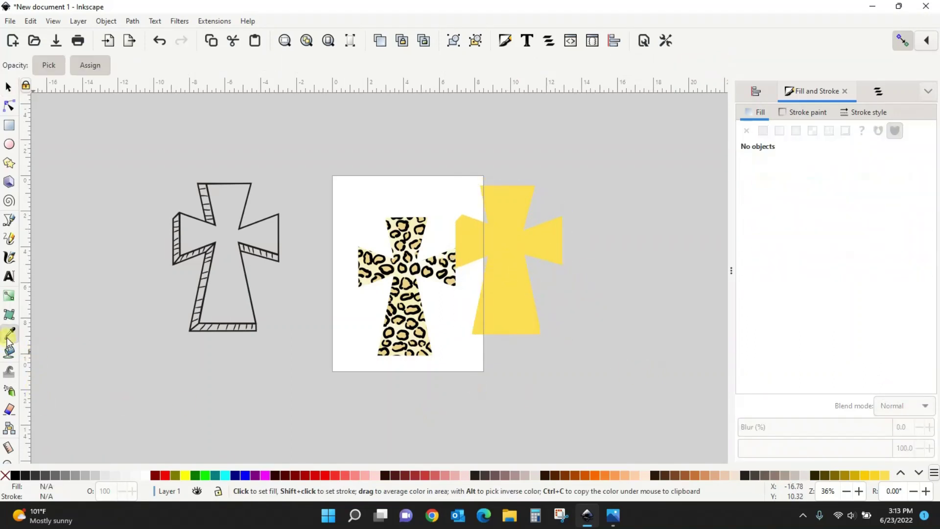
pyautogui.click(405, 284)
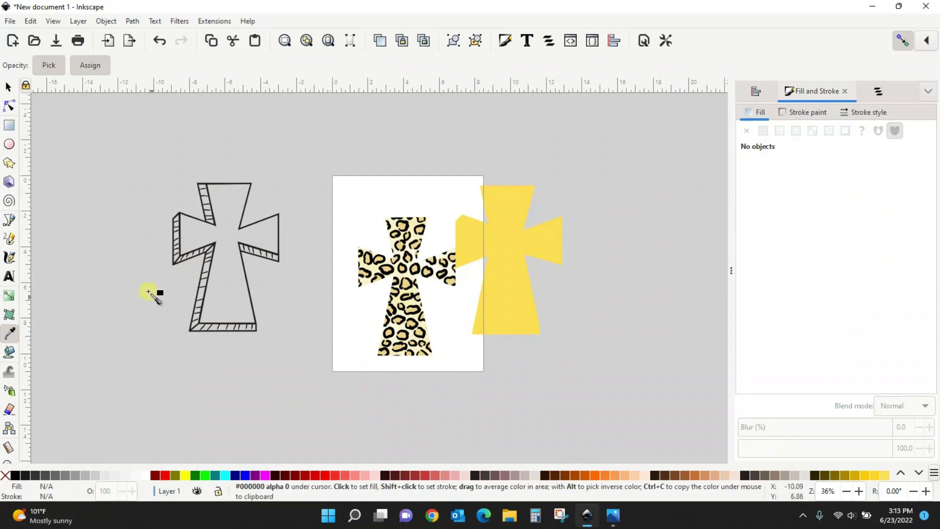
pyautogui.click(7, 87)
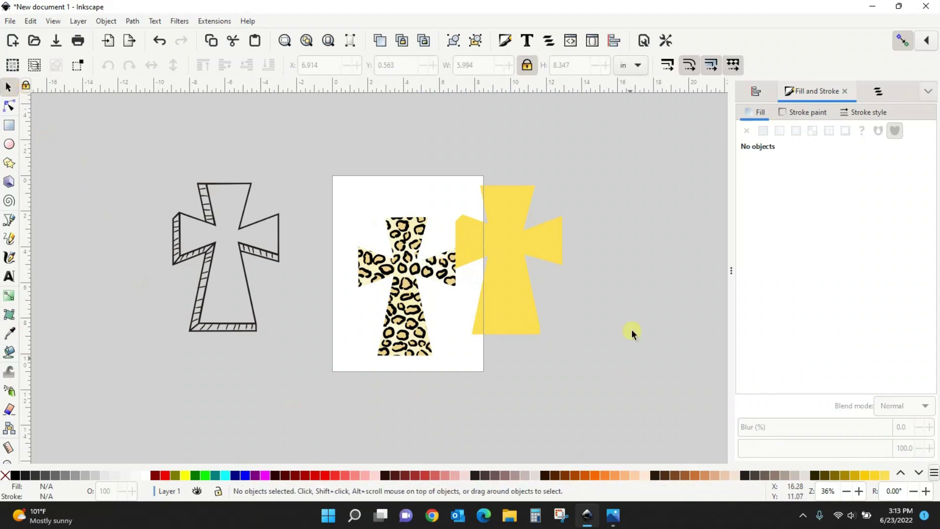
pyautogui.click(517, 245)
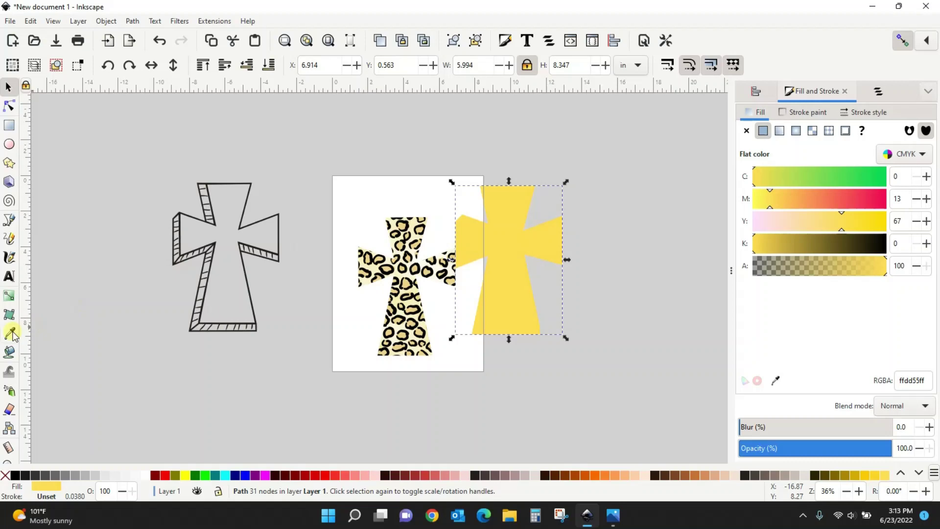
pyautogui.click(10, 333)
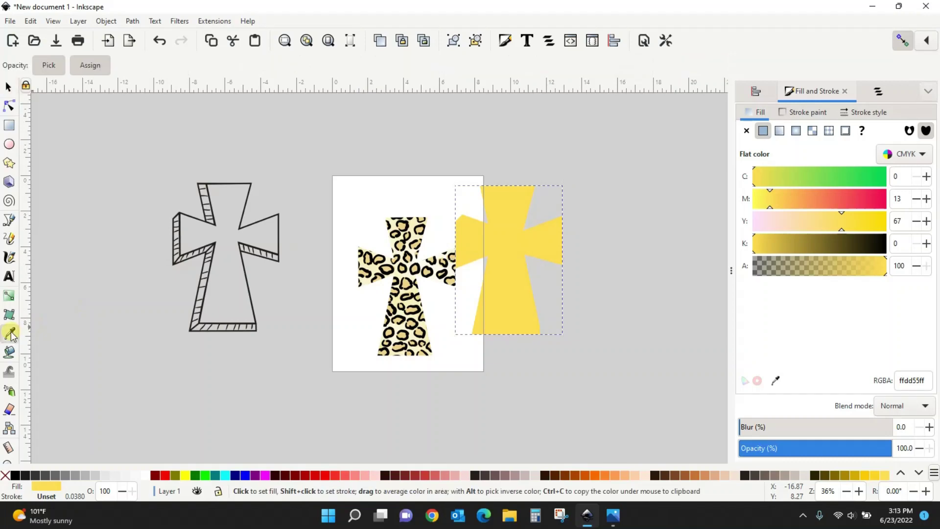
pyautogui.click(415, 269)
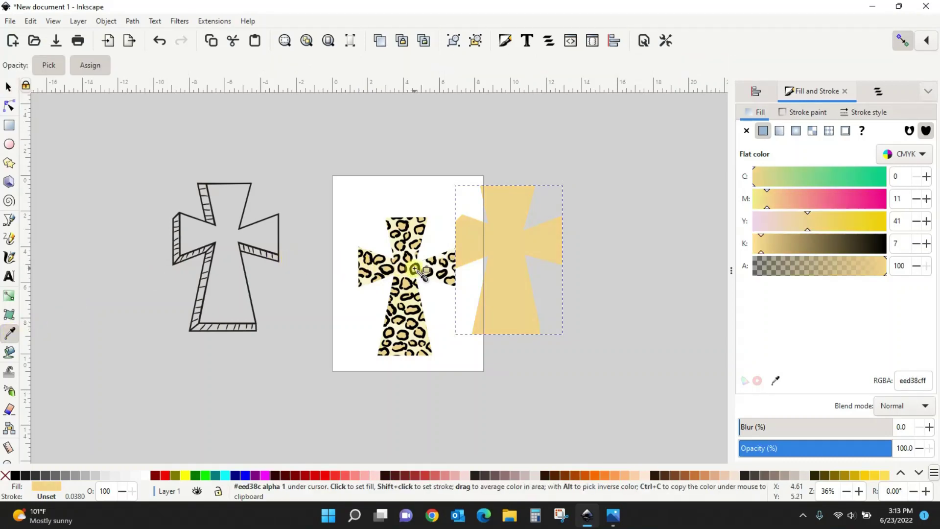
pyautogui.click(7, 87)
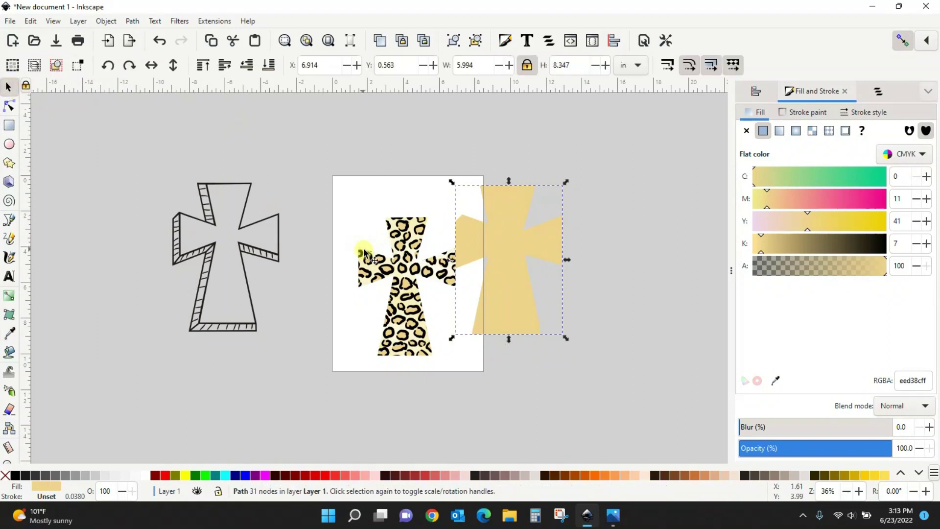
pyautogui.moveTo(138, 141); pyautogui.dragTo(658, 413)
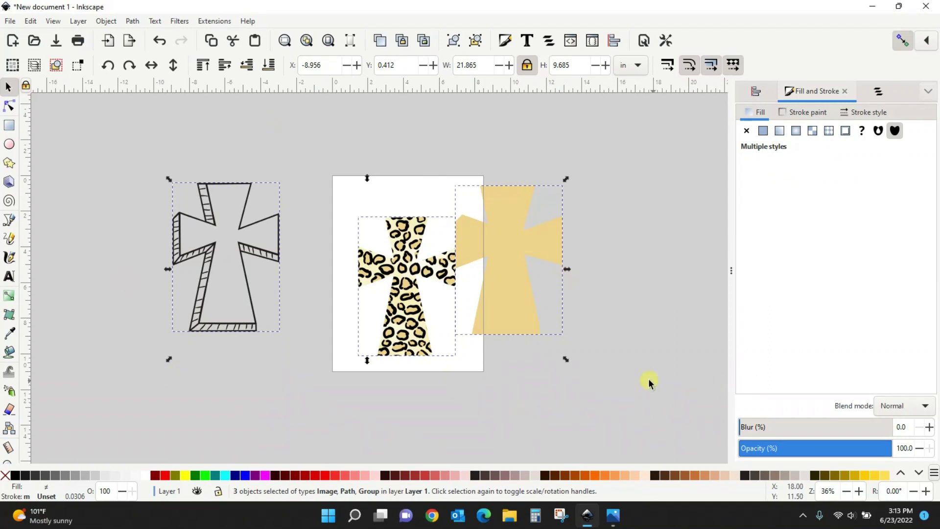
# Centre the three crosses on shared vertical and horizontal axes.
pyautogui.click(755, 91)
pyautogui.click(801, 208)
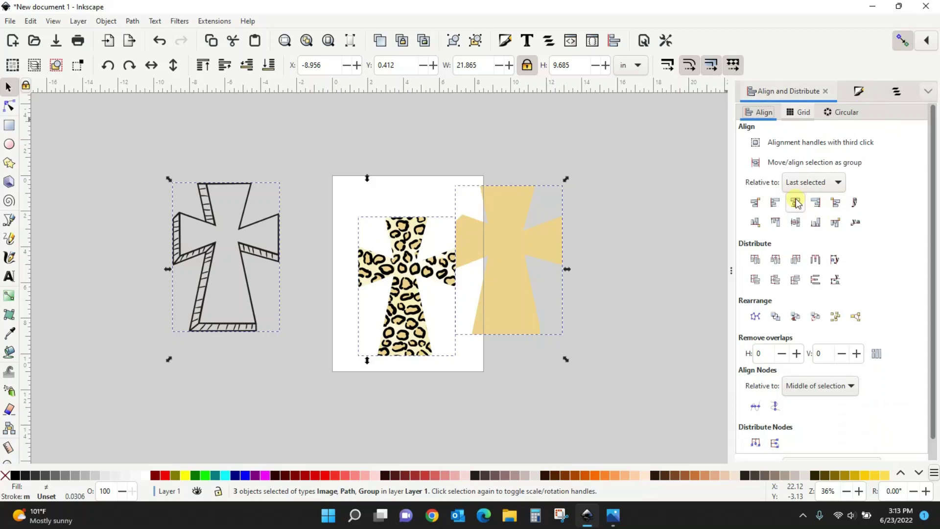
pyautogui.click(796, 222)
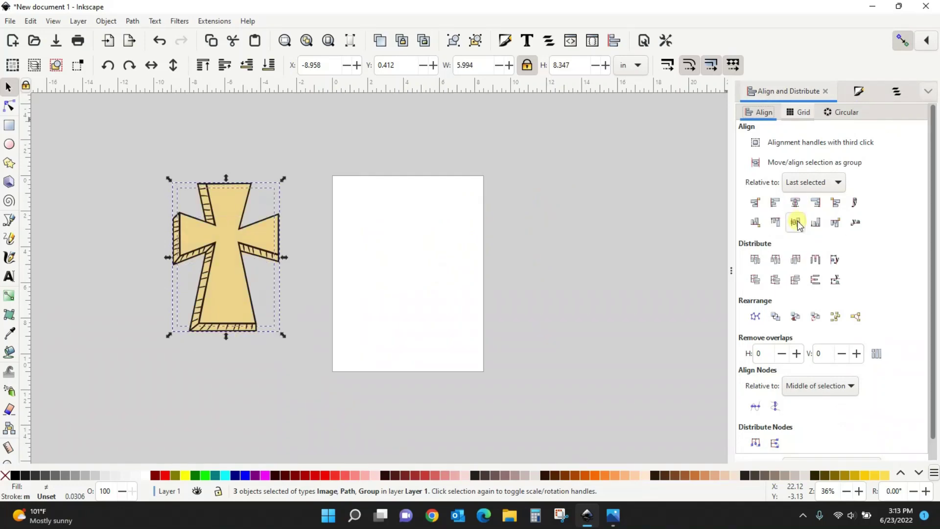
# Lower the tan cross to the bottom and nudge the leopard-print cross upward.
pyautogui.click(389, 227)
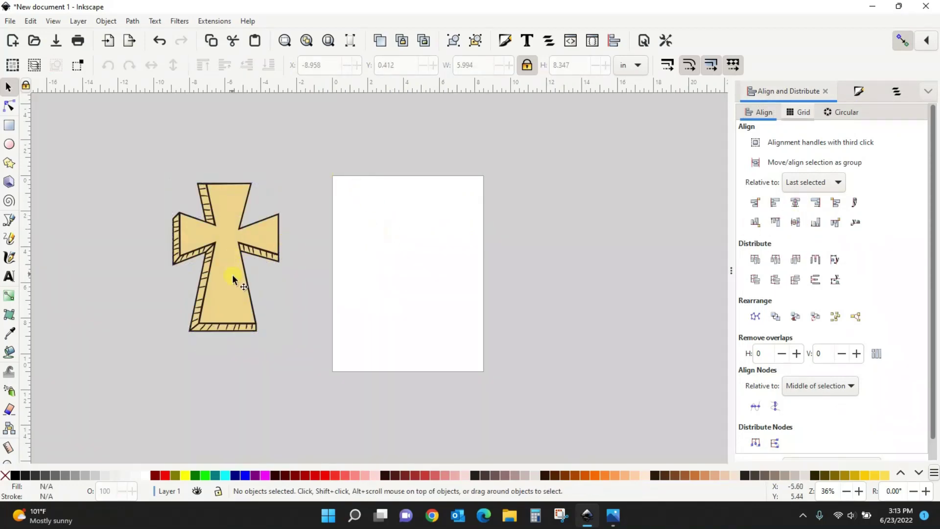
pyautogui.click(233, 275)
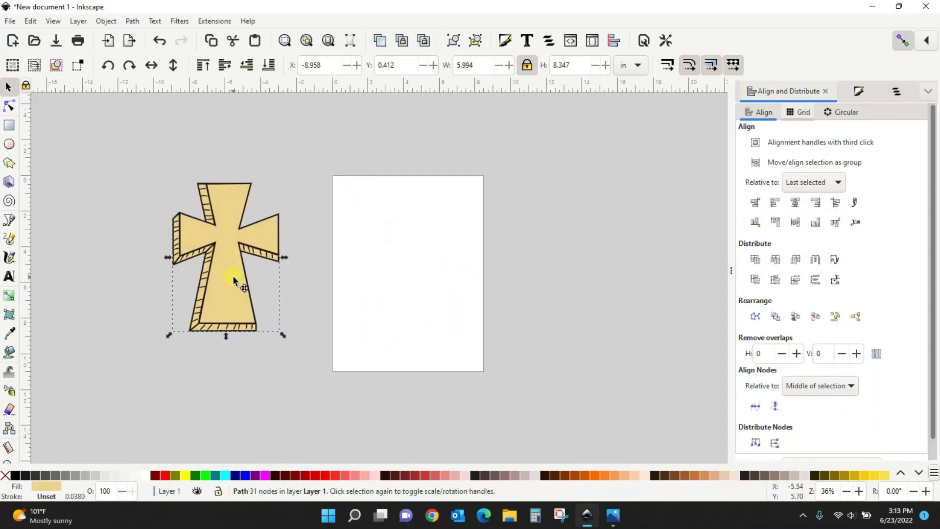
pyautogui.click(268, 65)
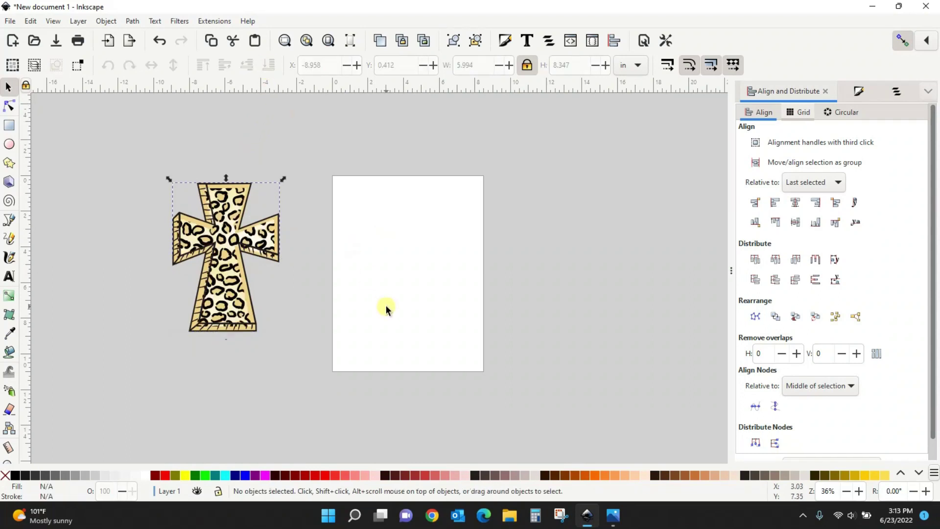
pyautogui.click(229, 297)
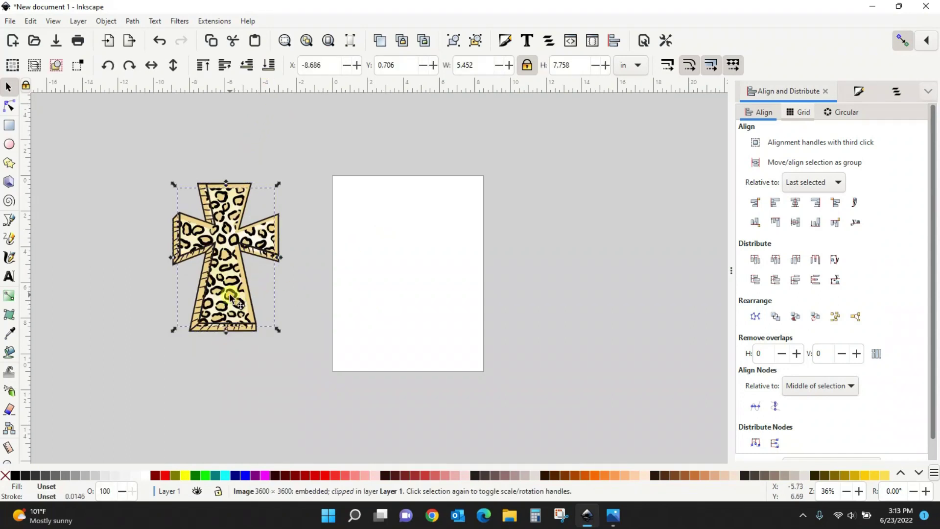
pyautogui.press('Up')
pyautogui.press('Up')
pyautogui.press('Up')
pyautogui.press('Up')
pyautogui.press('Up')
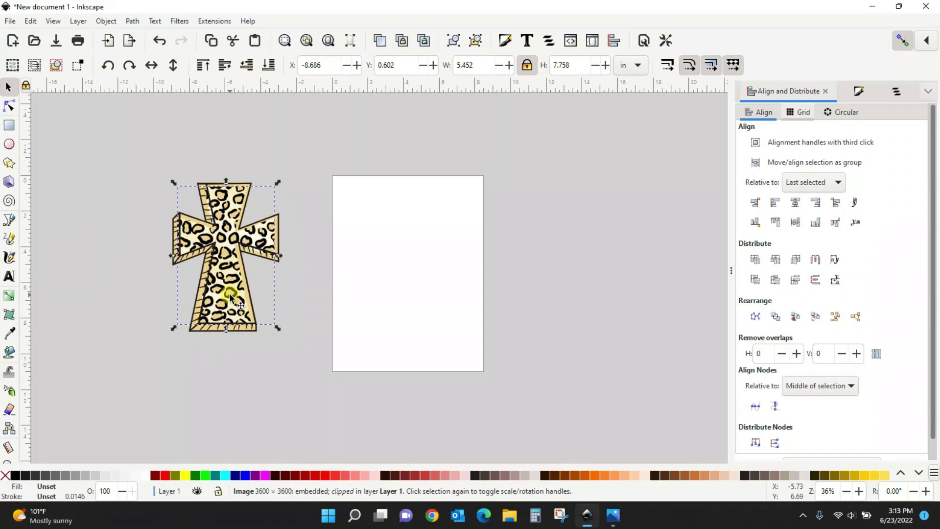
# Nudge the leopard print with arrow keys until it fits neatly inside the cross outline.
pyautogui.press('Right')
pyautogui.press('Right')
pyautogui.press('Right')
pyautogui.press('Right')
pyautogui.press('Right')
pyautogui.press('Right')
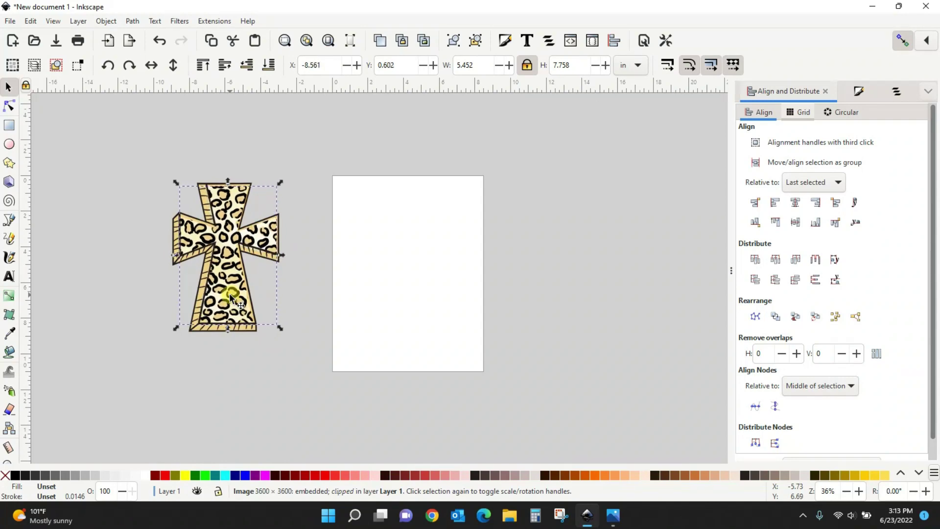
pyautogui.press('Up')
pyautogui.press('Up')
pyautogui.press('+')
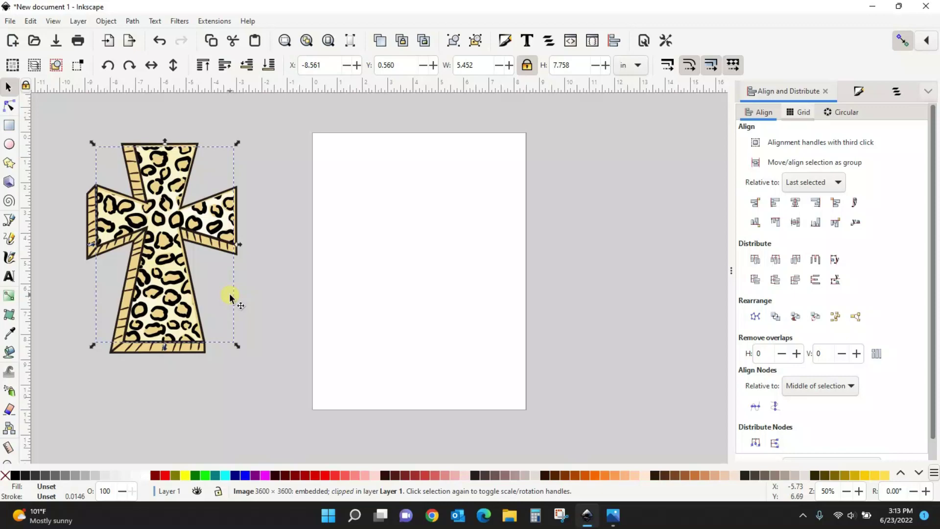
pyautogui.press('+')
pyautogui.moveTo(177, 378); pyautogui.dragTo(481, 402)
pyautogui.hotkey('ctrl', 'Left')
pyautogui.hotkey('ctrl', 'Left')
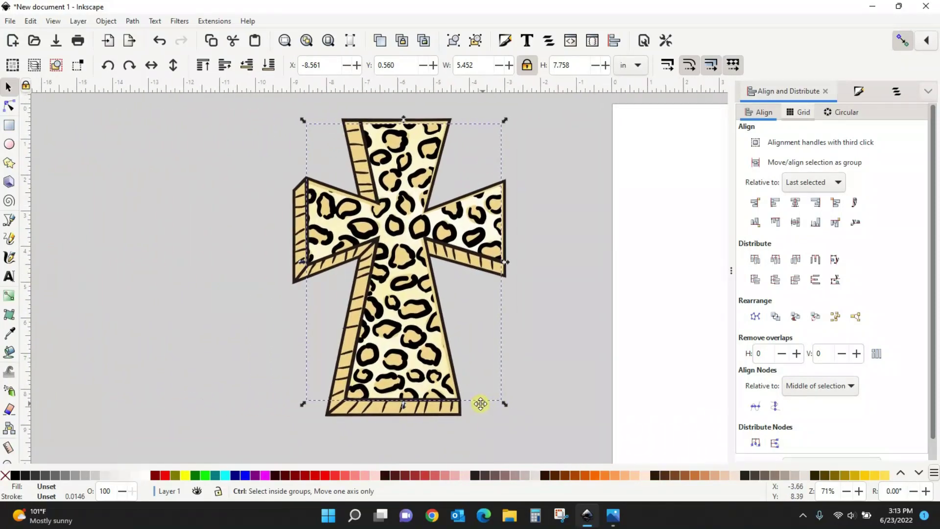
pyautogui.click(541, 357)
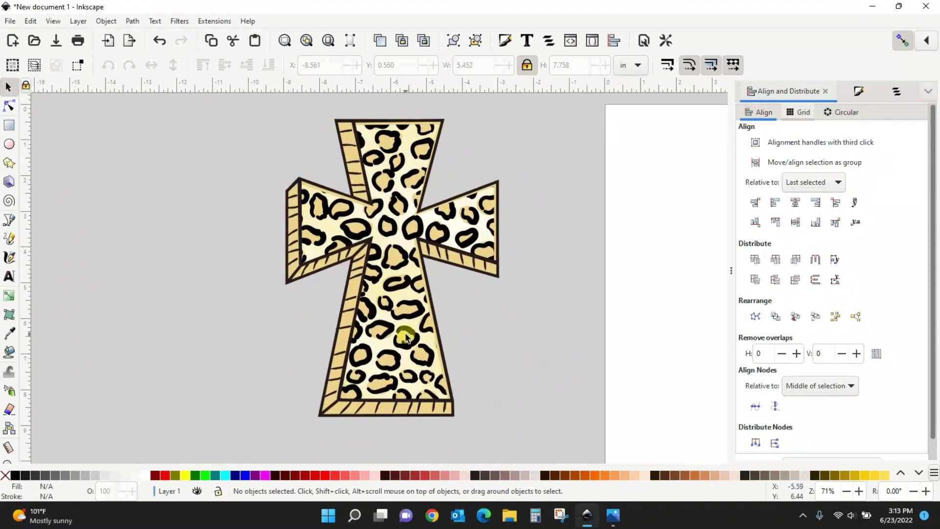
pyautogui.click(405, 334)
pyautogui.press('Up')
pyautogui.press('Up')
pyautogui.press('Up')
pyautogui.press('Up')
pyautogui.press('Up')
pyautogui.press('Up')
pyautogui.press('Up')
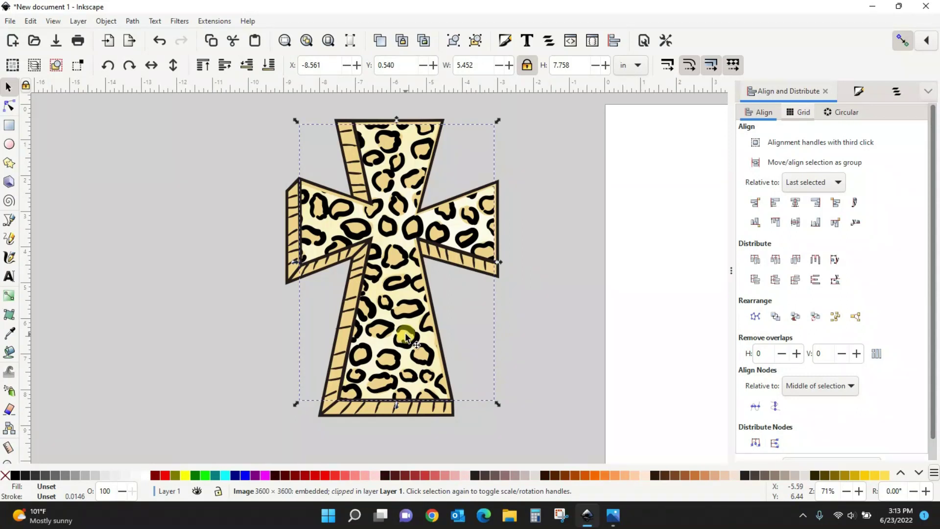
pyautogui.press('Down')
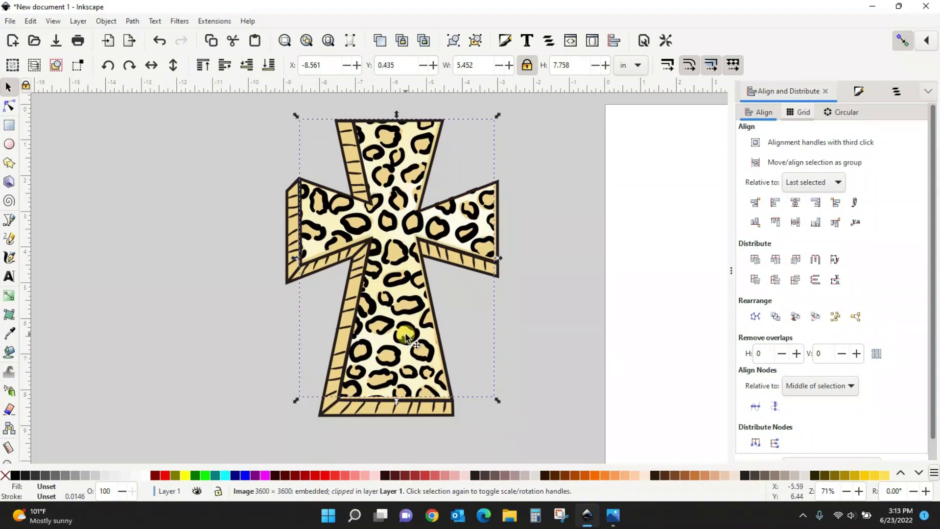
pyautogui.press('Down')
pyautogui.press('Right')
pyautogui.press('Right')
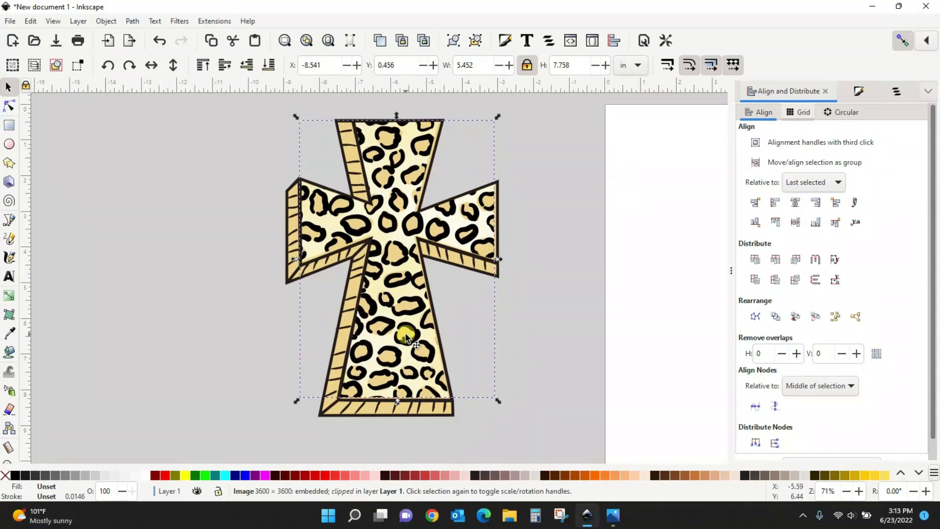
pyautogui.press('Right')
pyautogui.press('Right')
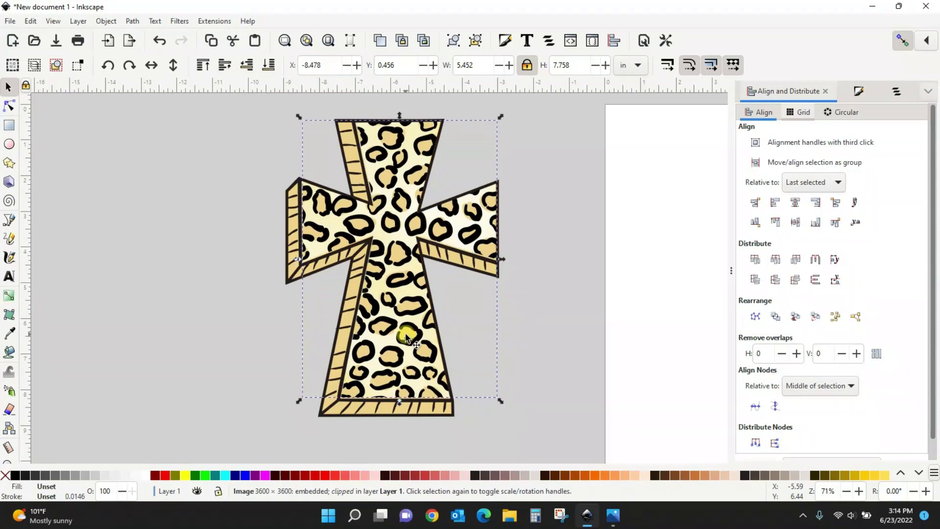
# Select all three cross parts and move them onto the page at X 1.029, Y 0.791.
pyautogui.click(418, 345)
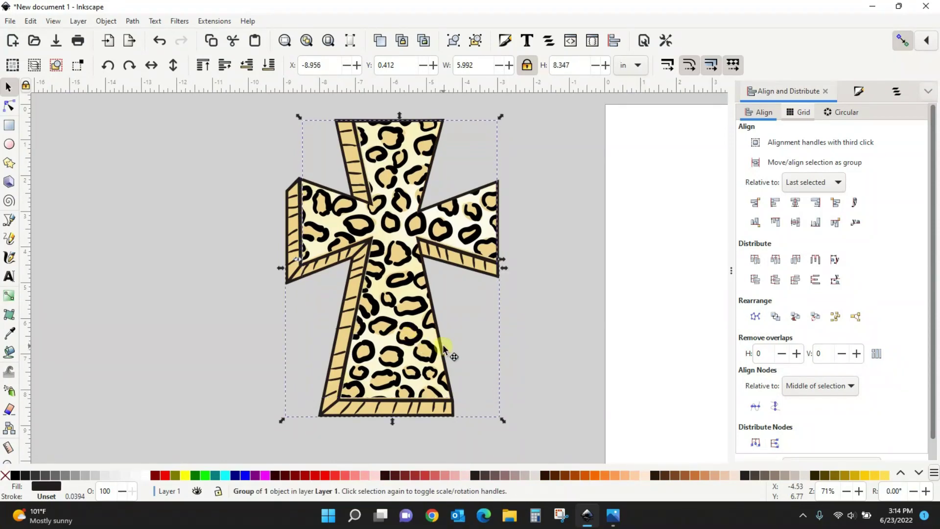
pyautogui.click(553, 369)
pyautogui.moveTo(113, 86); pyautogui.dragTo(113, 86)
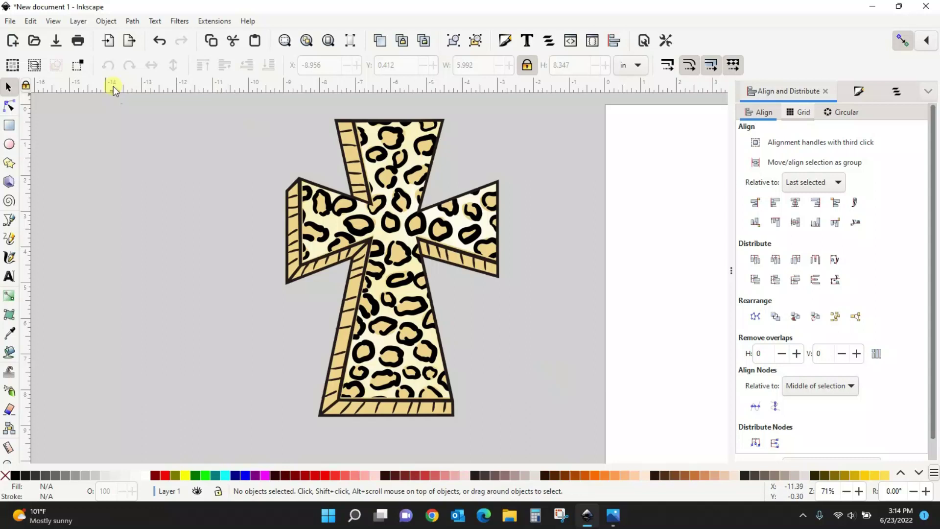
pyautogui.moveTo(218, 120); pyautogui.dragTo(527, 454)
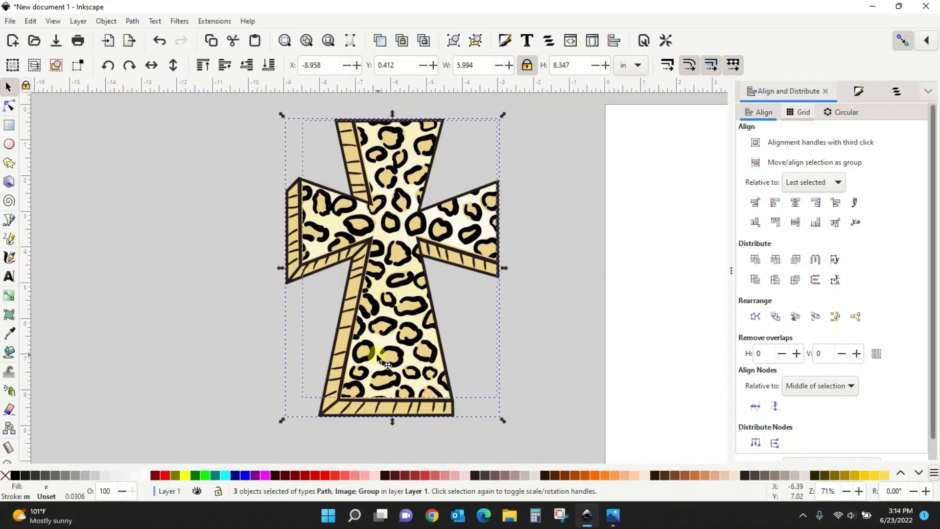
pyautogui.moveTo(377, 355); pyautogui.dragTo(662, 358)
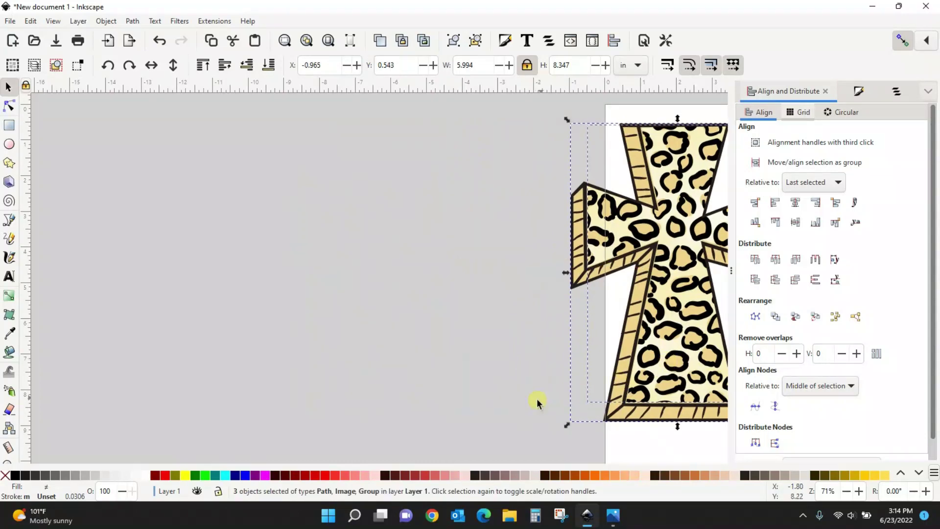
pyautogui.moveTo(536, 399); pyautogui.dragTo(252, 398)
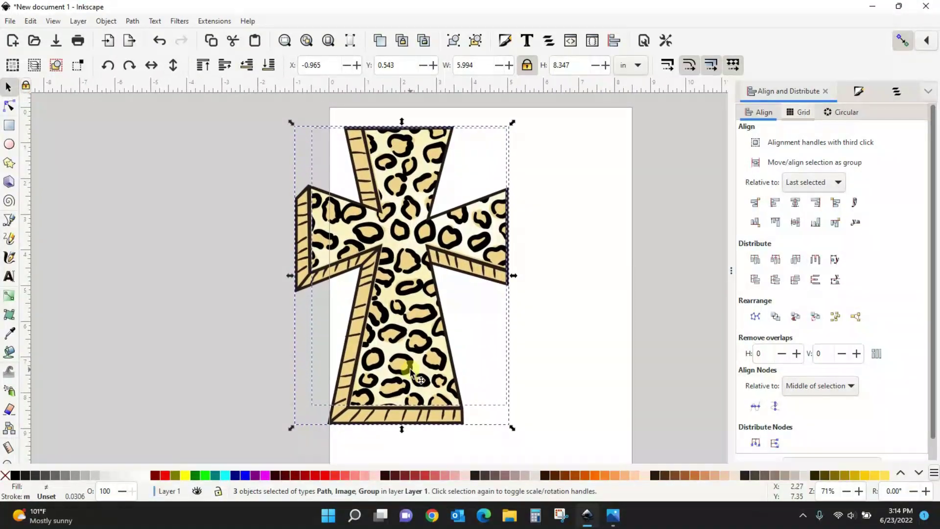
pyautogui.moveTo(409, 368); pyautogui.dragTo(481, 376)
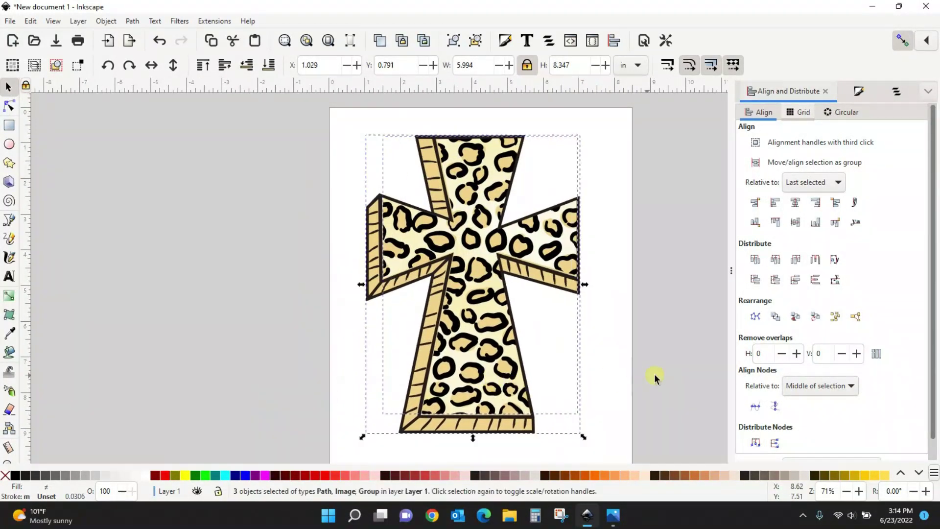
pyautogui.click(668, 370)
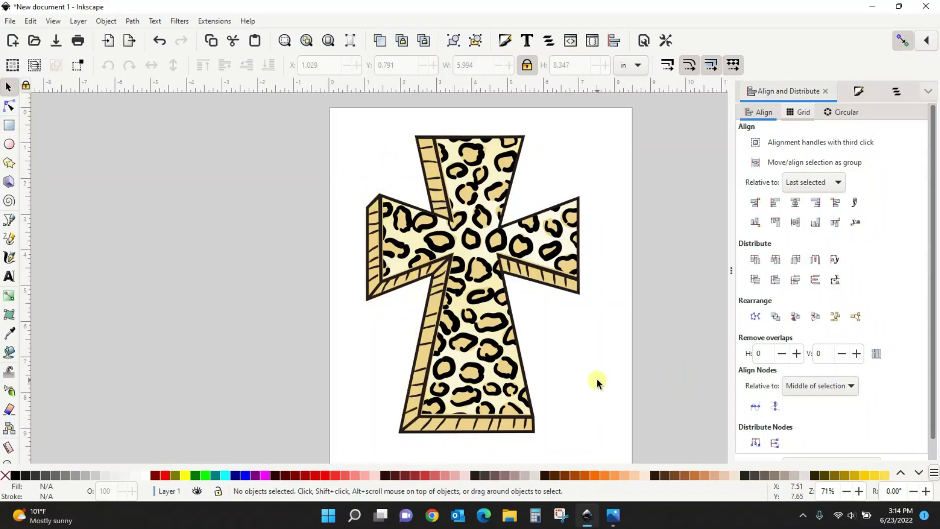
# Delete the leopard print image and tan fill shape, then select the hatched outline cross.
pyautogui.click(509, 391)
pyautogui.press('Delete')
pyautogui.click(486, 375)
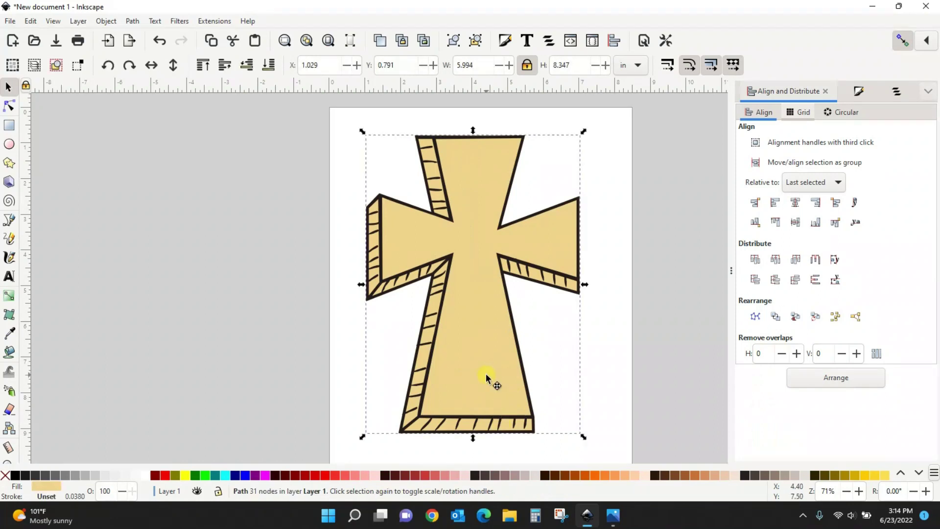
pyautogui.moveTo(485, 375); pyautogui.dragTo(237, 382)
pyautogui.press('Delete')
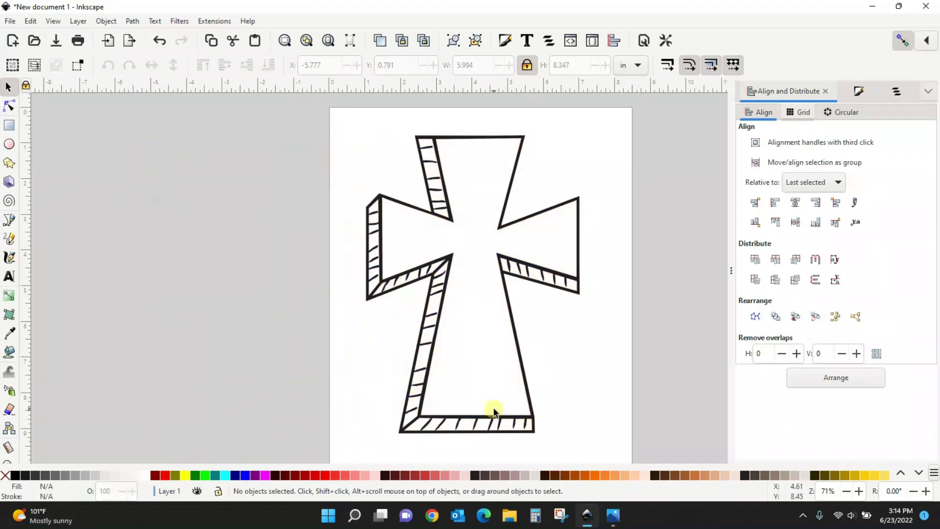
pyautogui.click(491, 424)
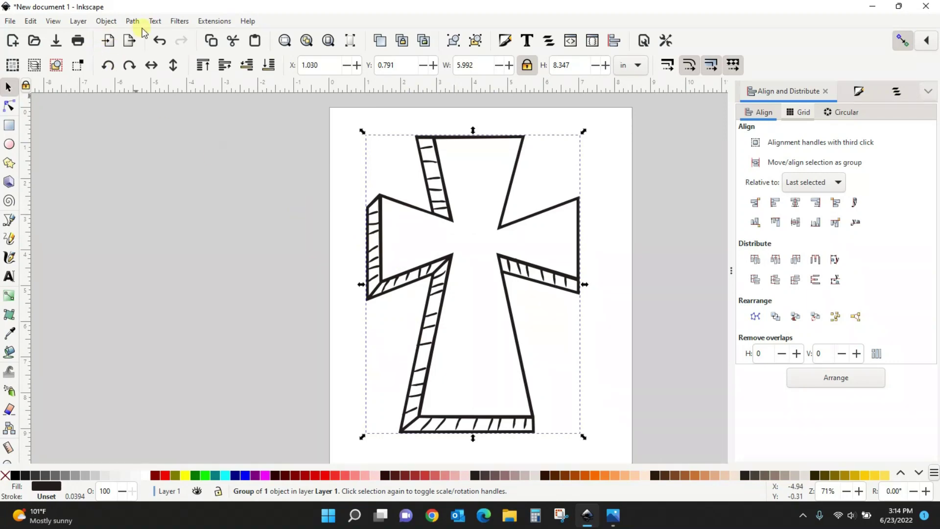
# Break the cross outline into 24 separate paths with Path > Break Apart.
pyautogui.click(10, 110)
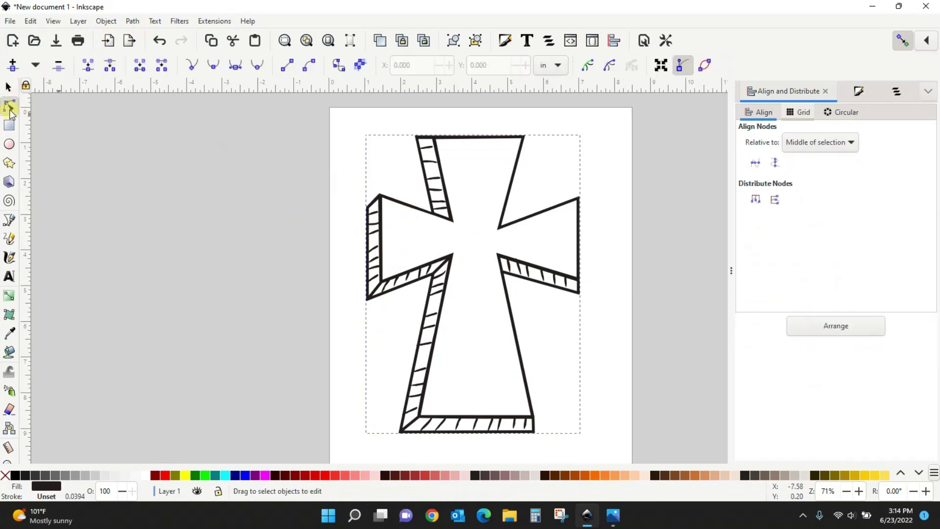
pyautogui.click(431, 262)
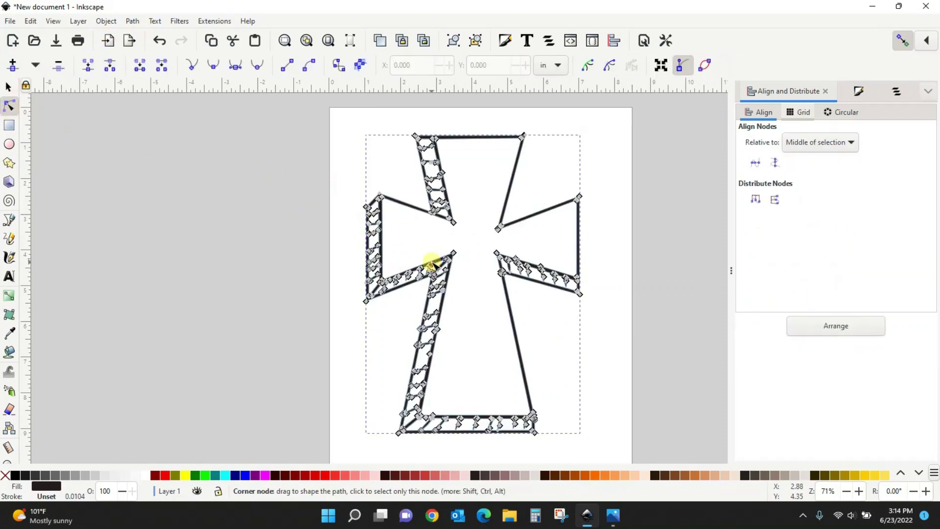
pyautogui.click(106, 22)
pyautogui.moveTo(132, 21)
pyautogui.click(158, 184)
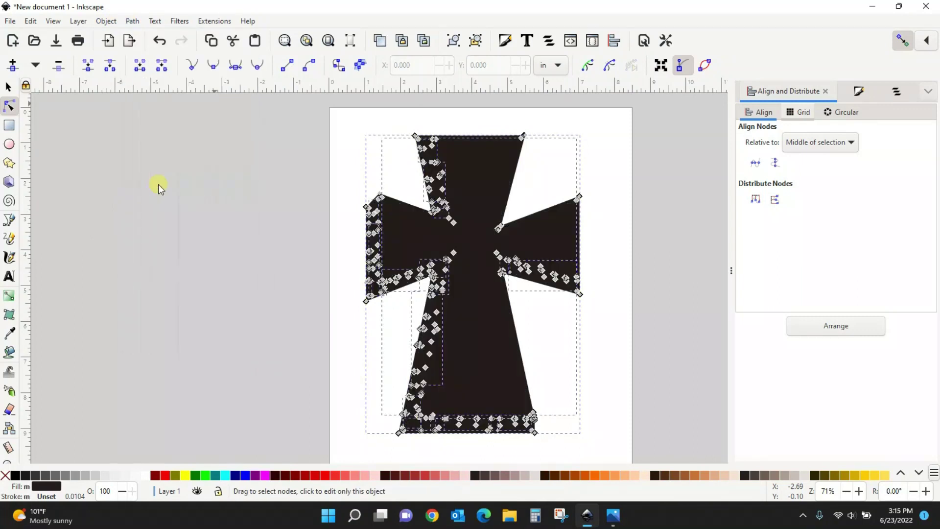
pyautogui.click(8, 87)
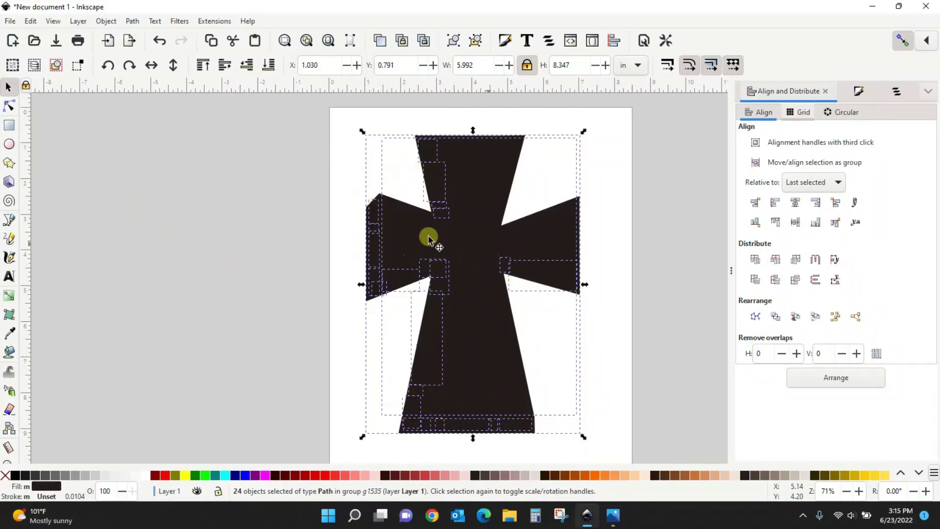
# Move the broken cross left of the page, ungroup it, and drag two cross pieces back onto the page.
pyautogui.click(217, 308)
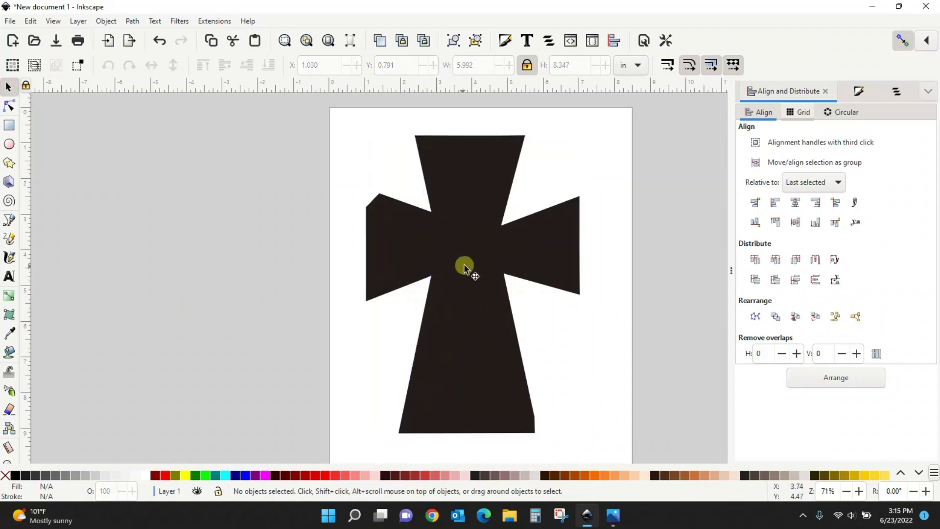
pyautogui.moveTo(465, 267); pyautogui.dragTo(170, 261)
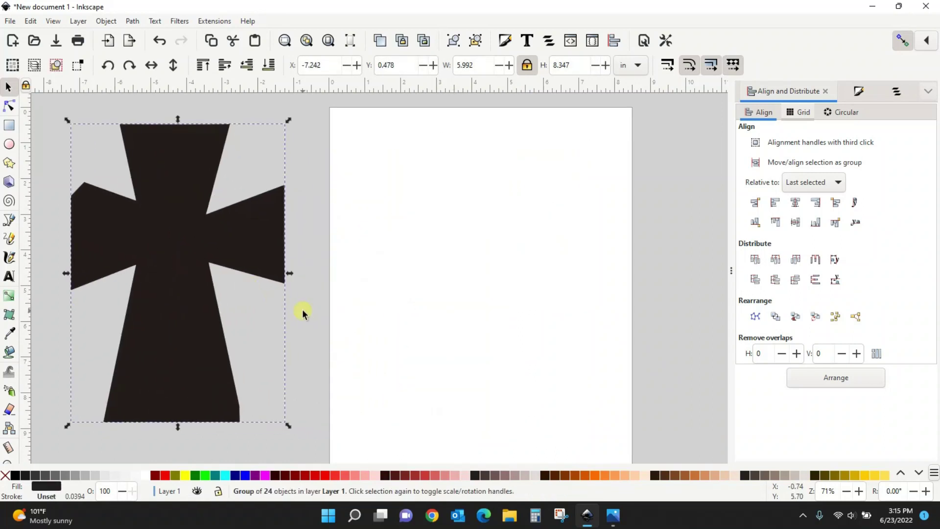
pyautogui.hotkey('ctrl', 'shift', 'g')
pyautogui.click(303, 313)
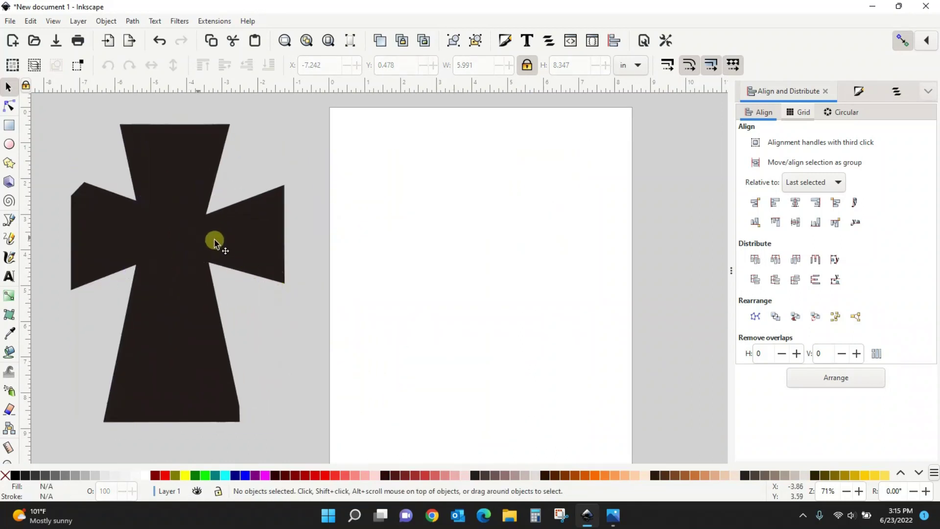
pyautogui.moveTo(214, 241); pyautogui.dragTo(507, 252)
pyautogui.moveTo(269, 227); pyautogui.dragTo(648, 249)
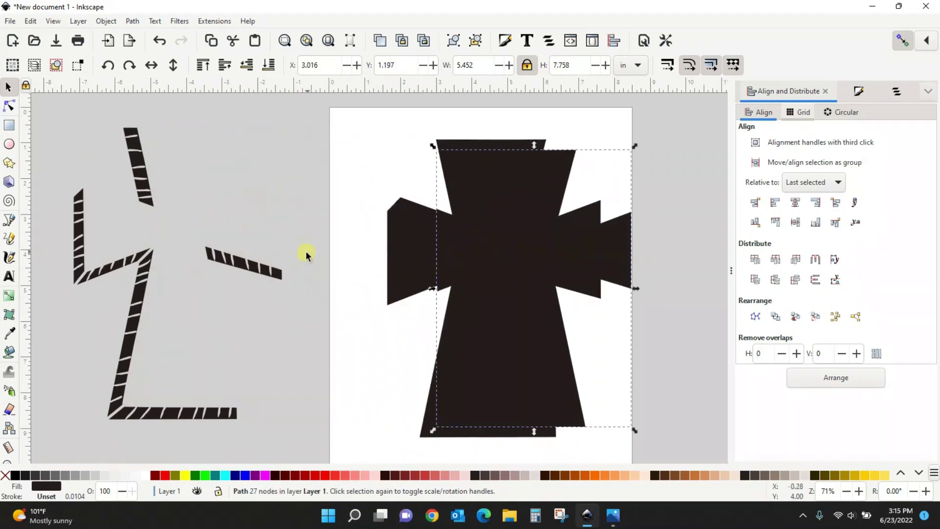
# Scatter the striped bevel fragments left of the page and shift the two black cross shapes apart.
pyautogui.moveTo(276, 272); pyautogui.dragTo(410, 187)
pyautogui.moveTo(154, 178); pyautogui.dragTo(278, 188)
pyautogui.moveTo(214, 244); pyautogui.dragTo(292, 258)
pyautogui.moveTo(146, 294); pyautogui.dragTo(288, 310)
pyautogui.moveTo(132, 255); pyautogui.dragTo(211, 306)
pyautogui.moveTo(92, 267); pyautogui.dragTo(132, 303)
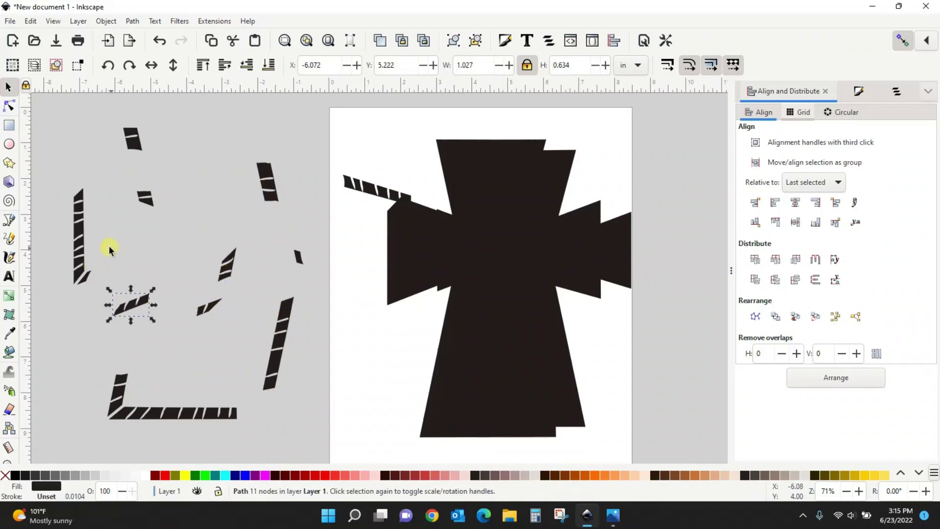
pyautogui.moveTo(80, 244); pyautogui.dragTo(72, 171)
pyautogui.click(77, 207)
pyautogui.click(79, 268)
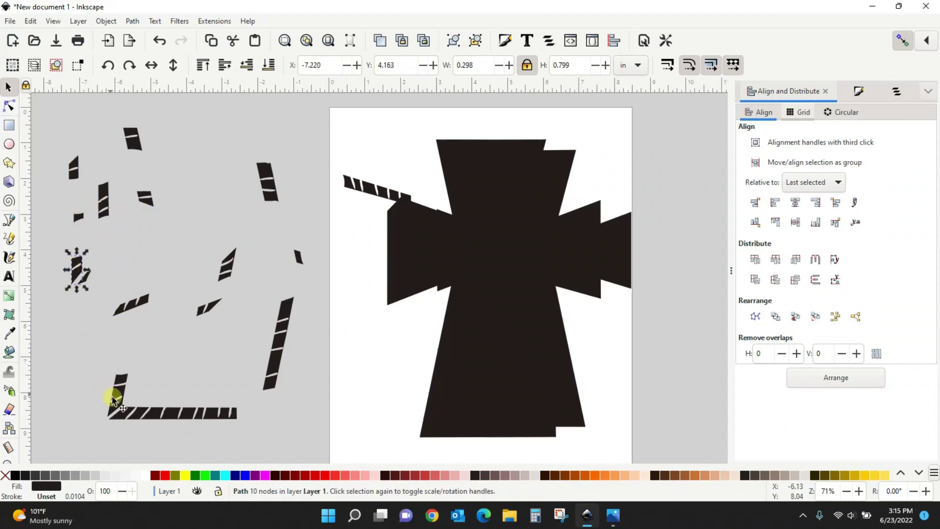
pyautogui.moveTo(115, 395); pyautogui.dragTo(92, 390)
pyautogui.moveTo(161, 419); pyautogui.dragTo(135, 416)
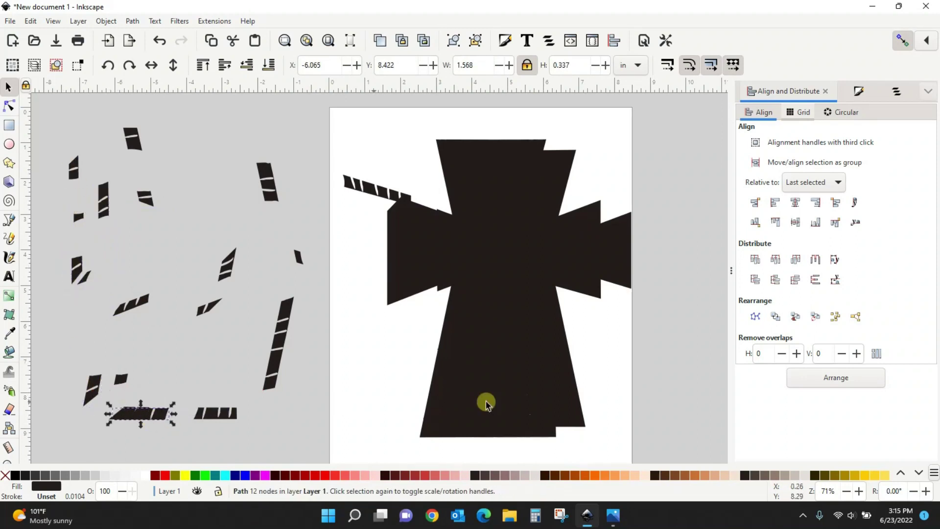
pyautogui.moveTo(544, 349); pyautogui.dragTo(353, 361)
pyautogui.moveTo(478, 372); pyautogui.dragTo(547, 362)
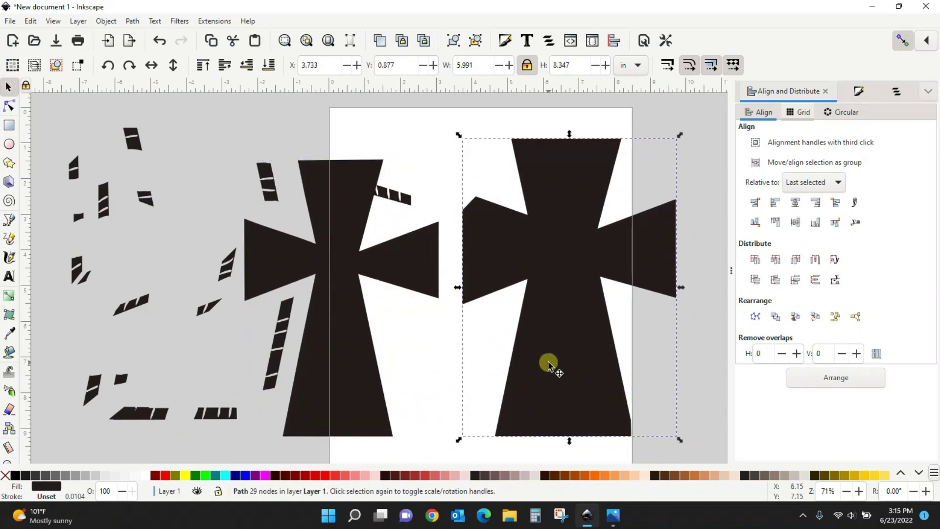